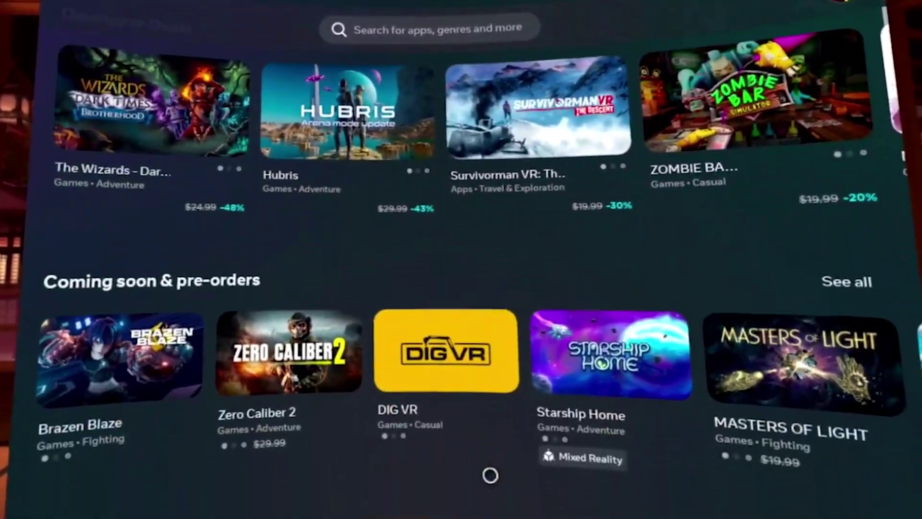
Scroll down to the App Metadata Specs section and change the Early Access setting.
scroll(486, 477, "down", 7)
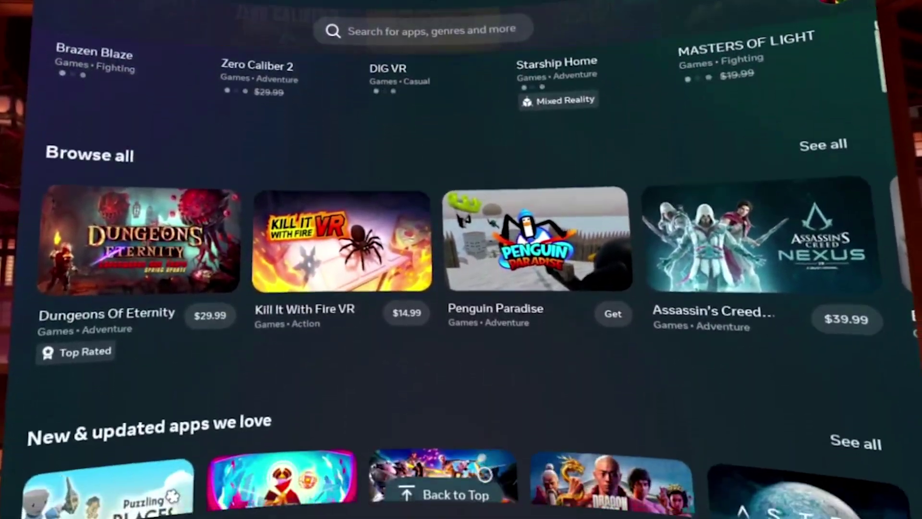
scroll(485, 473, "down", 7)
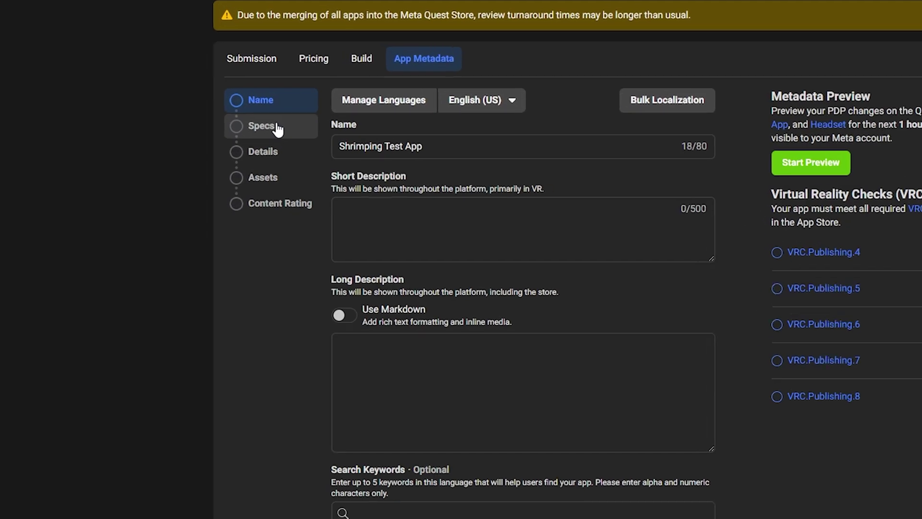
left_click(297, 142)
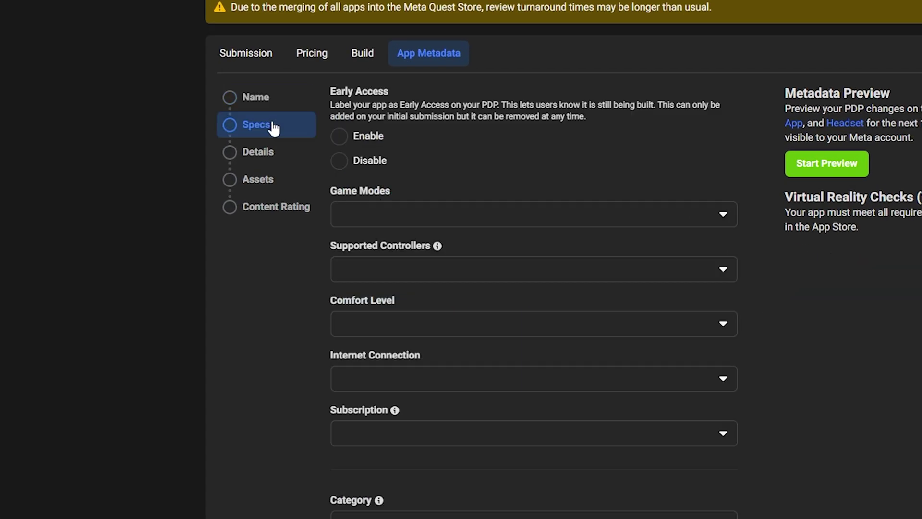
left_click(339, 136)
left_click(340, 160)
left_click(340, 138)
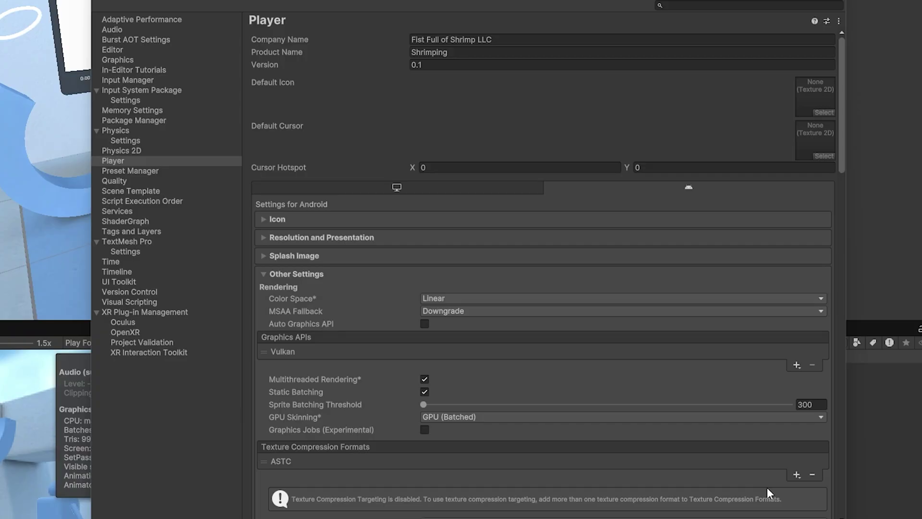
scroll(365, 281, "down", 5)
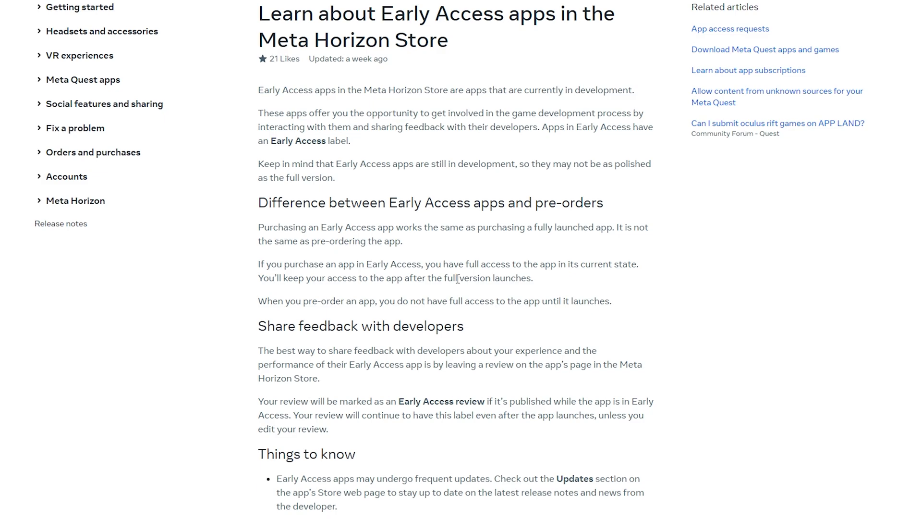
scroll(458, 279, "down", 3)
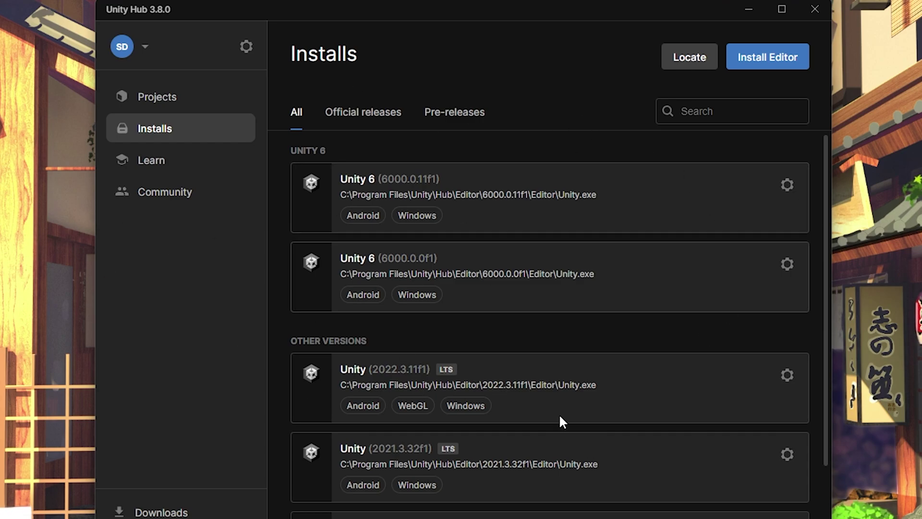
Show the installed modules for the Unity 6 (6000.0.11f1) install, including the Android modules.
left_click(782, 186)
left_click(138, 127)
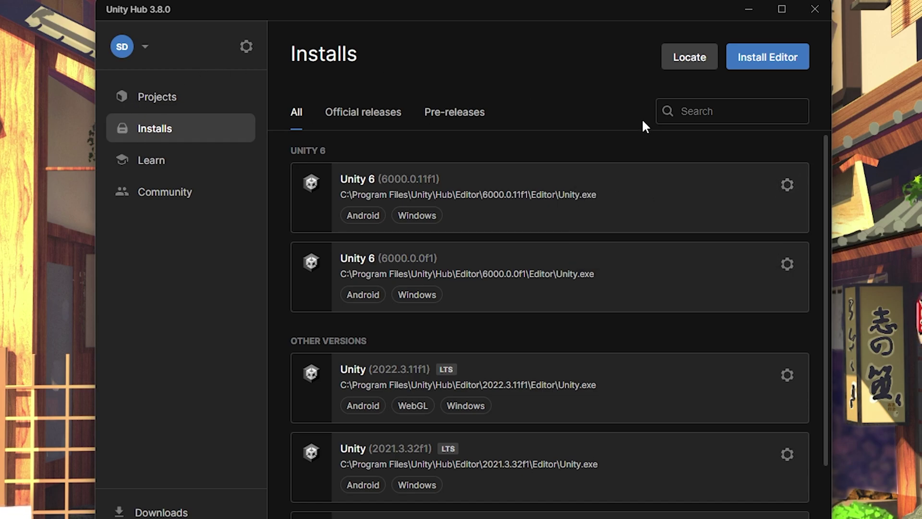
left_click(788, 198)
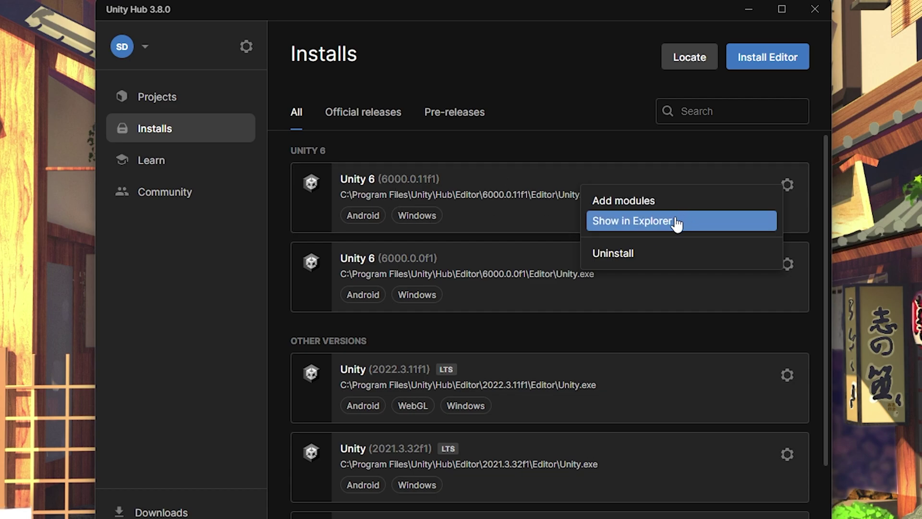
left_click(677, 200)
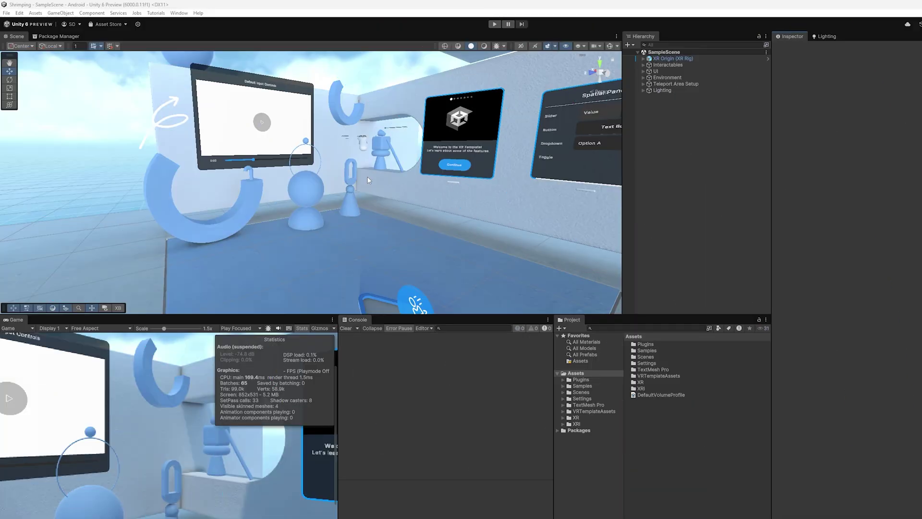
right_click_drag(368, 180, 310, 181)
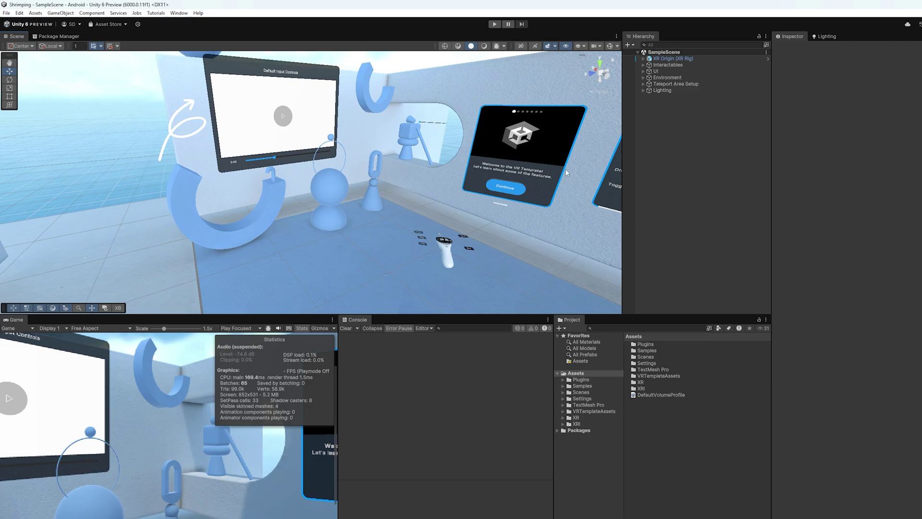
Open Project Settings from the Edit menu and view XR Plug-in Management's Android providers.
left_click(19, 13)
left_click(46, 244)
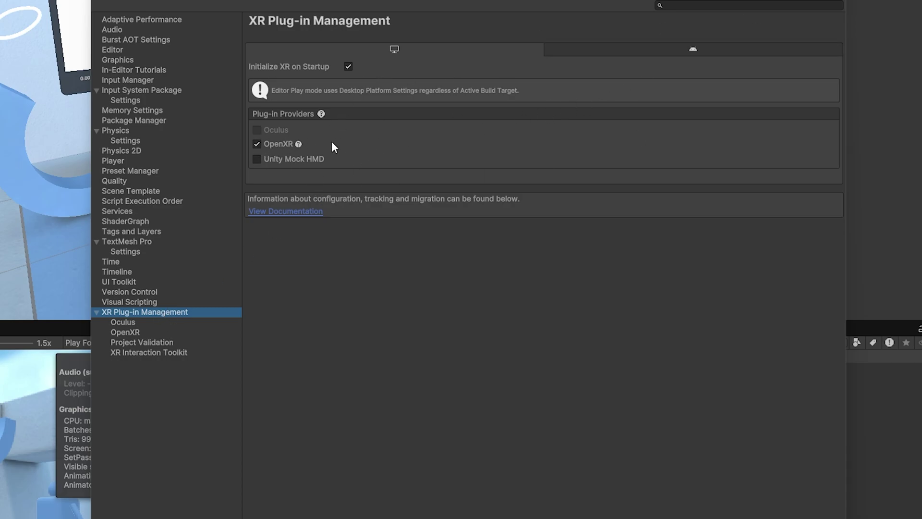
left_click(697, 51)
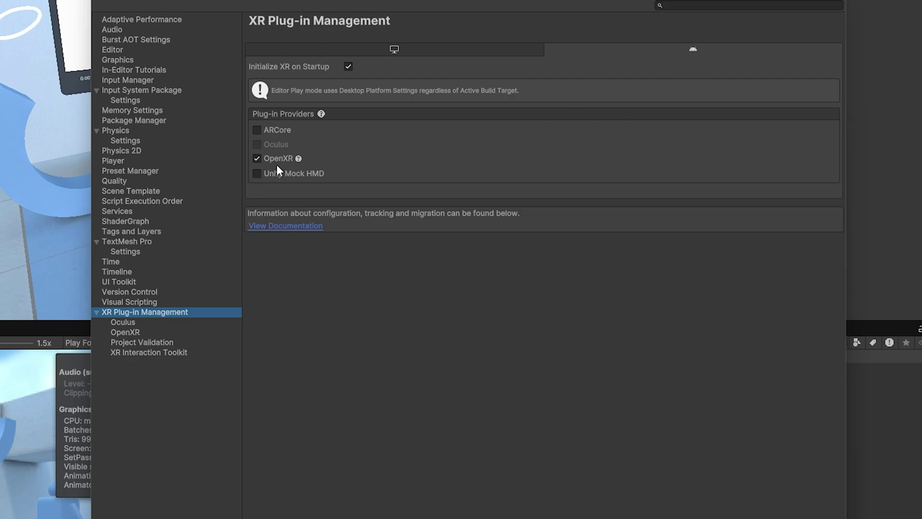
Set the Player Company Name to 'Fist Full of Shrimp LLC'.
left_click(126, 159)
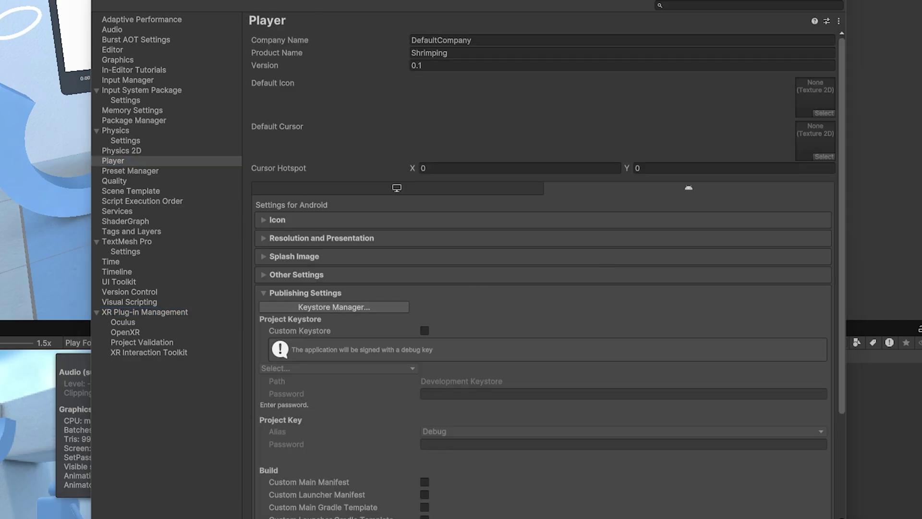
left_click(480, 35)
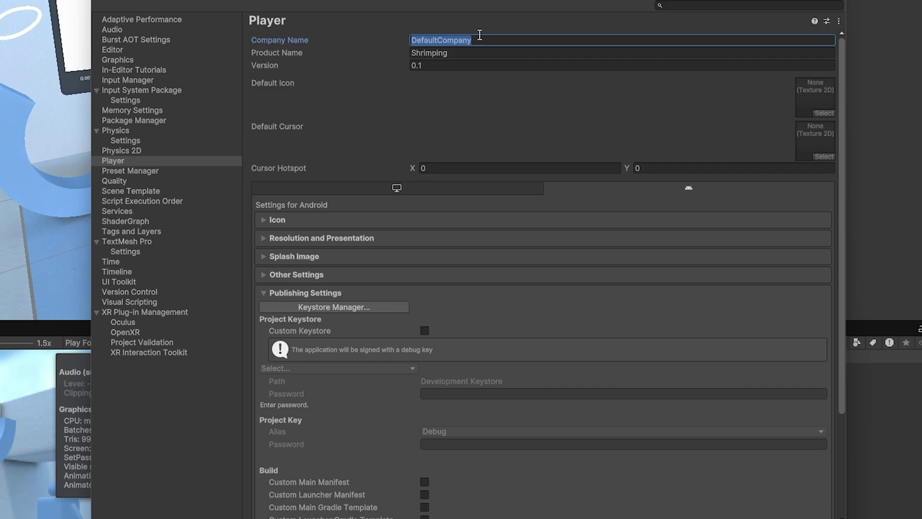
type("Fist Full of Shrimp LLC")
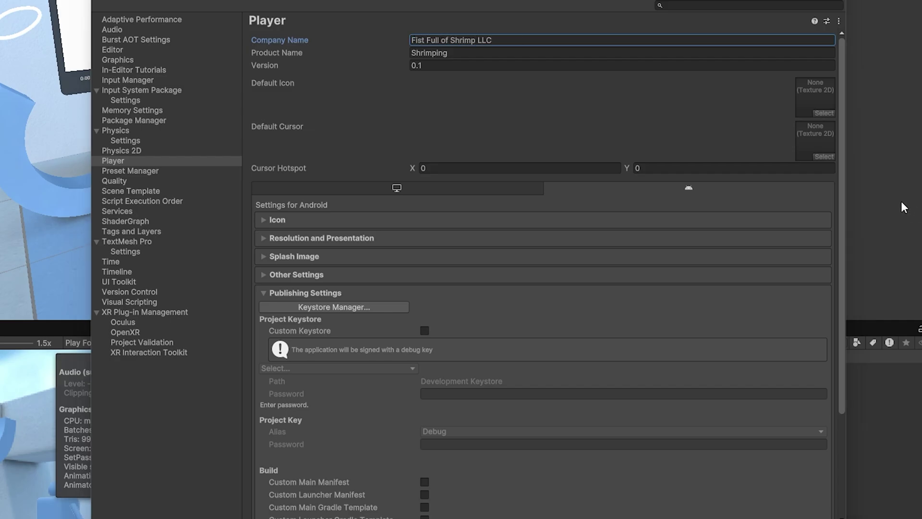
Collapse the Resolution and Splash Image sections and expand Android Other Settings.
left_click(298, 238)
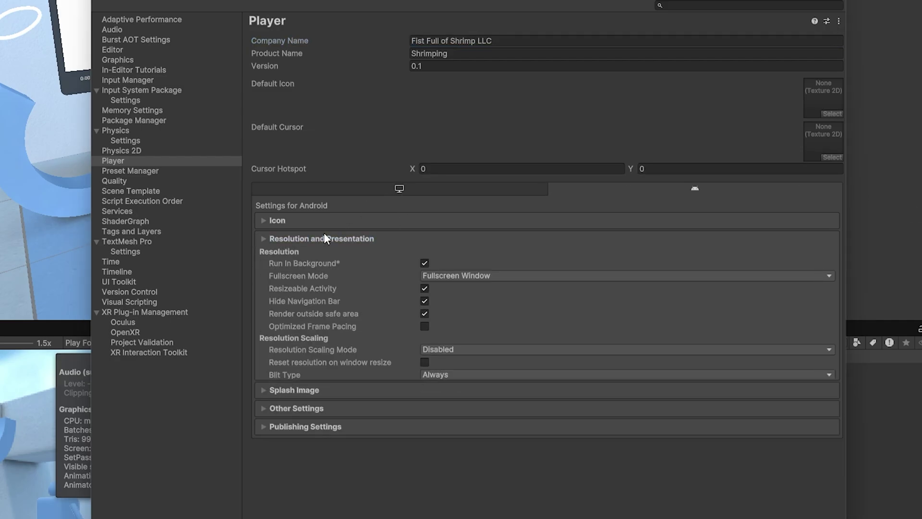
left_click(324, 239)
left_click(289, 255)
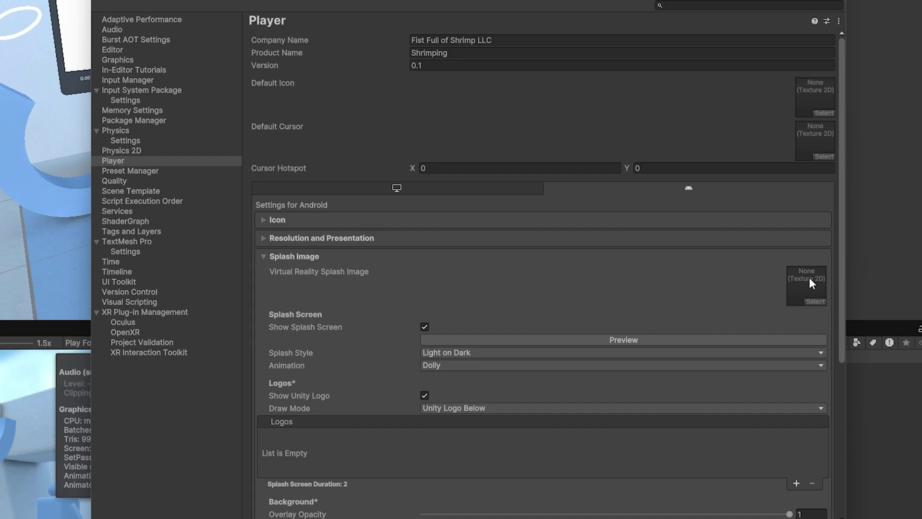
scroll(497, 343, "down", 4)
scroll(497, 344, "up", 4)
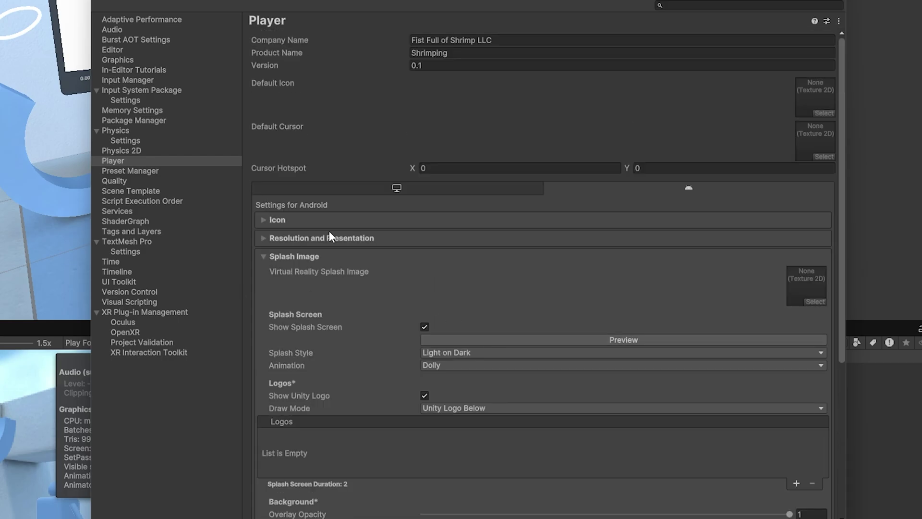
left_click(326, 256)
left_click(360, 277)
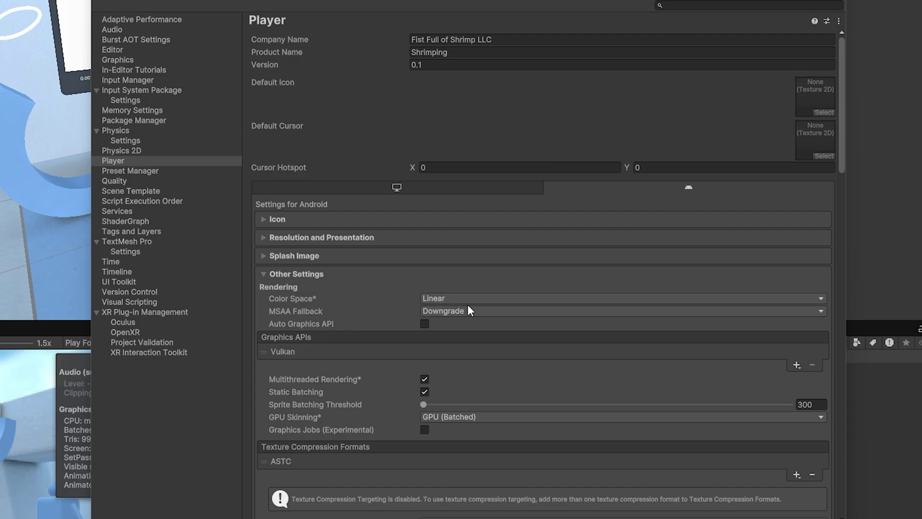
scroll(413, 293, "down", 5)
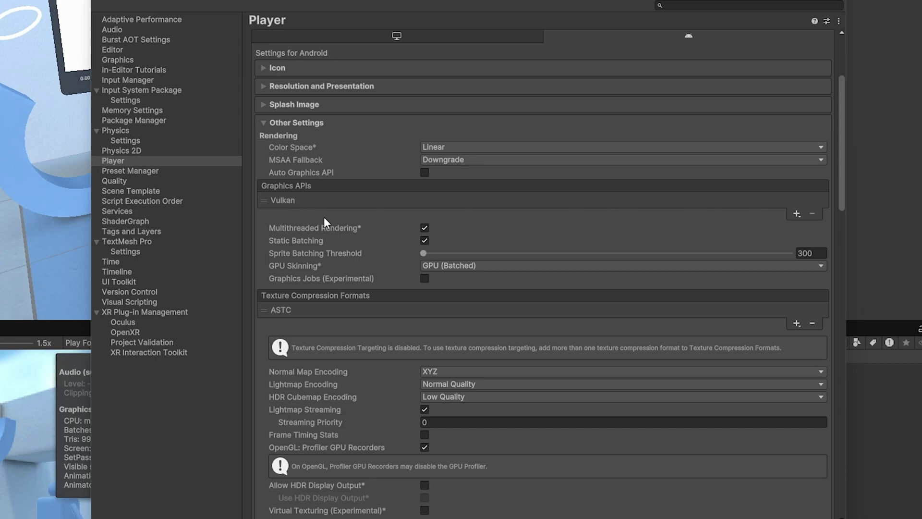
left_click(796, 213)
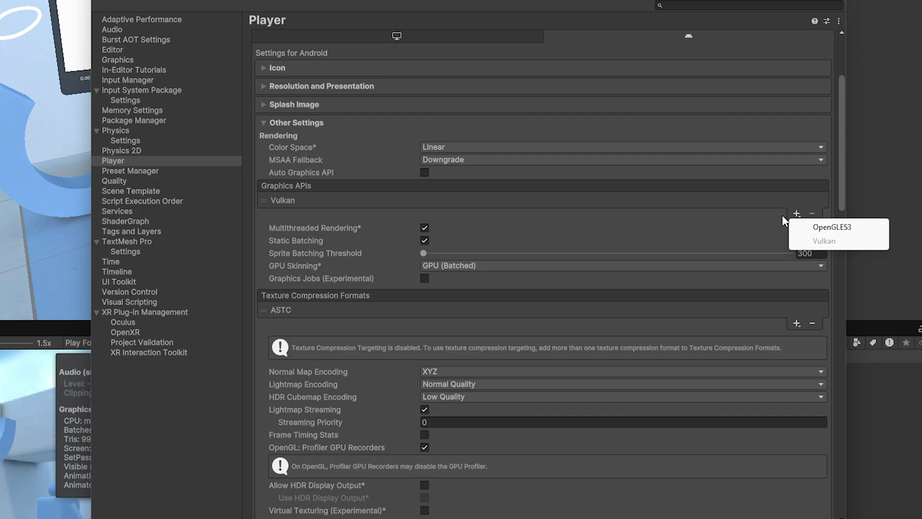
key("Escape")
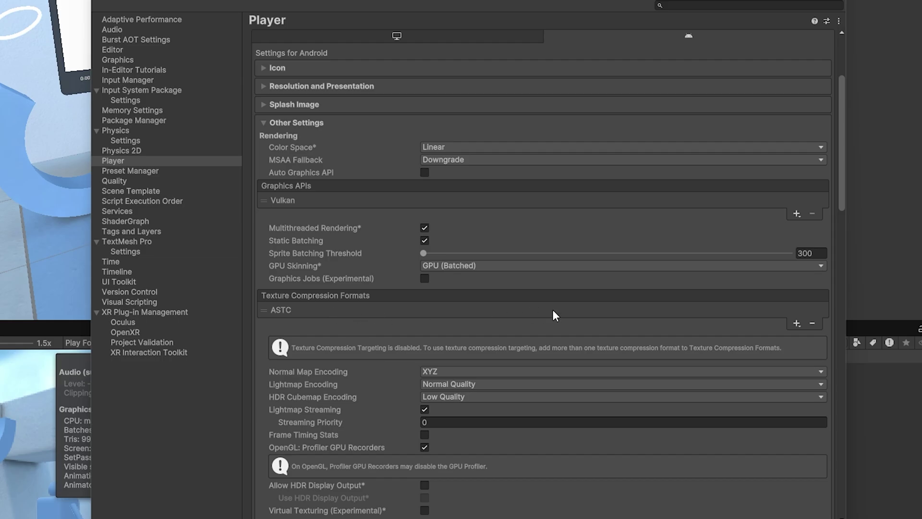
left_click(796, 323)
key("Escape")
scroll(663, 289, "down", 10)
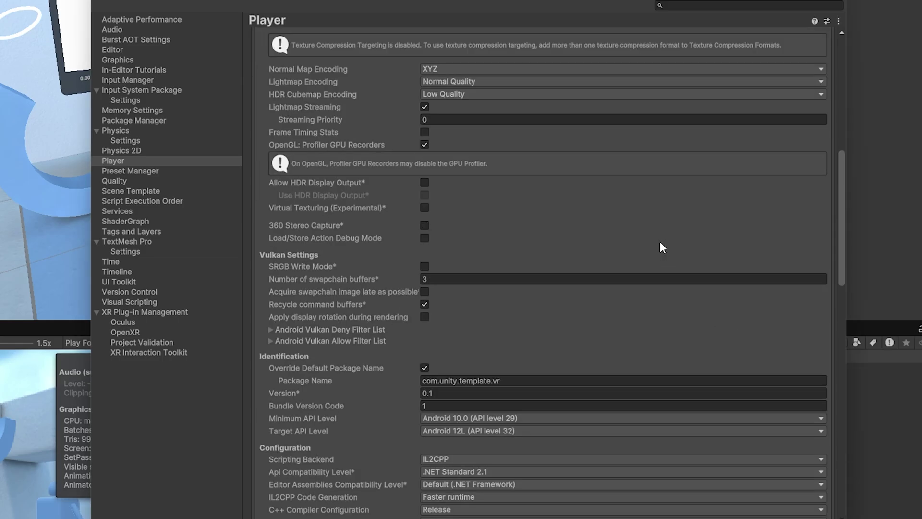
scroll(662, 248, "down", 8)
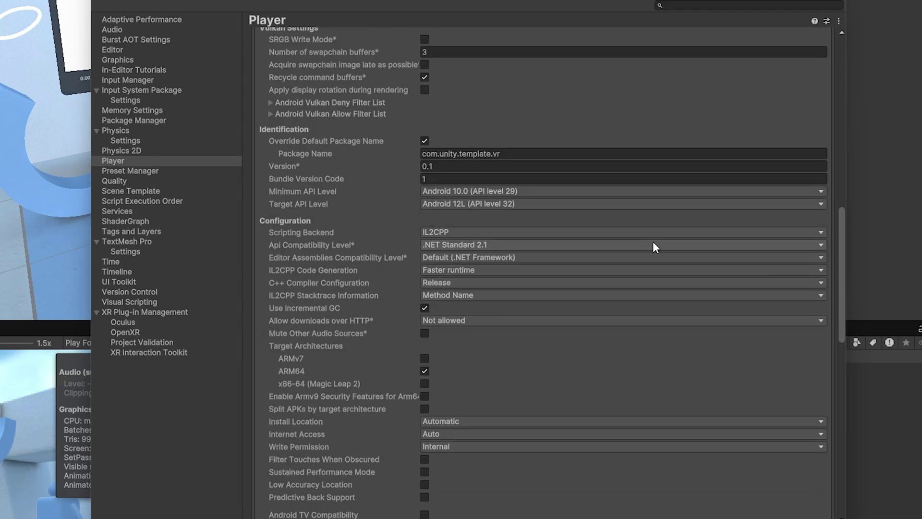
scroll(654, 246, "down", 3)
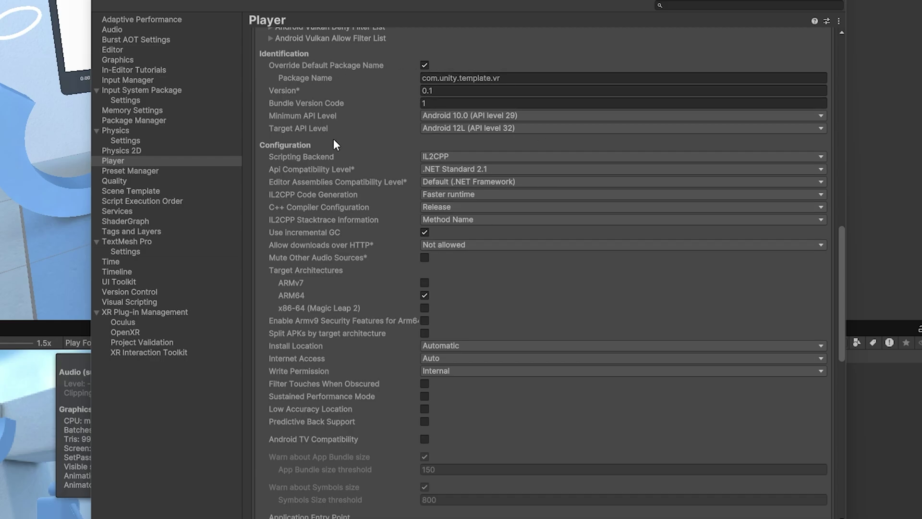
left_click(442, 104)
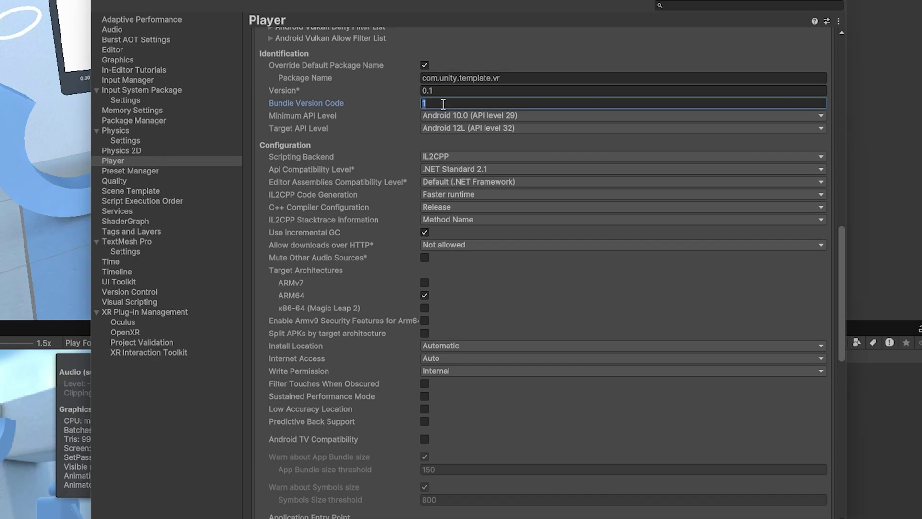
type("2")
key("BackSpace")
type("1")
left_click(524, 91)
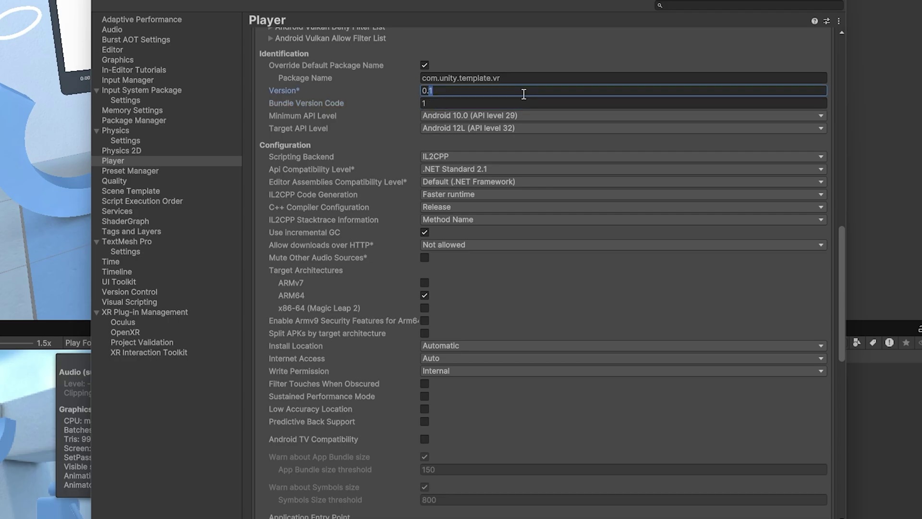
type("2")
key("BackSpace")
type("1")
scroll(538, 335, "down", 15)
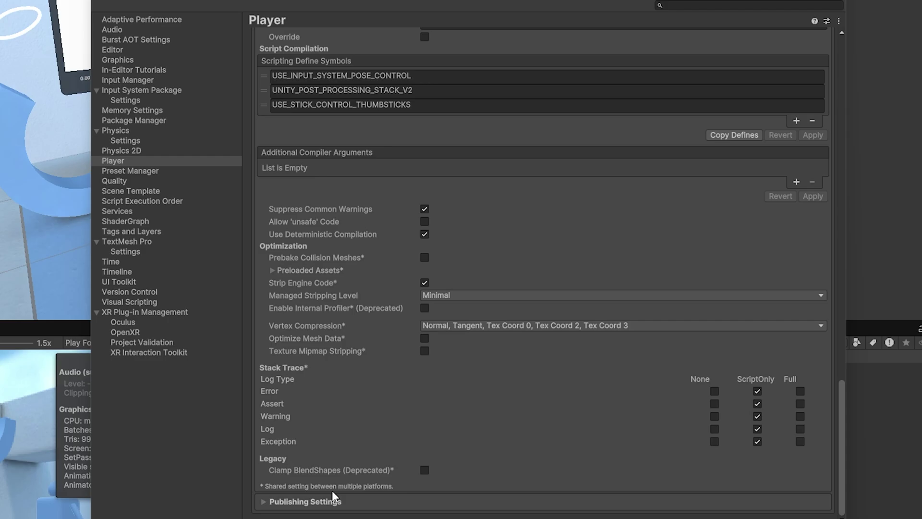
Expand Android Publishing Settings and launch the Keystore Manager.
left_click(310, 502)
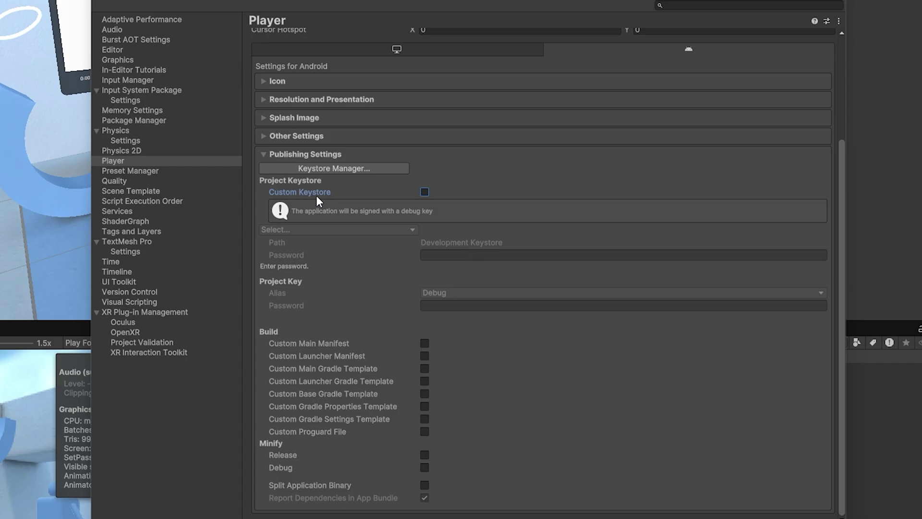
left_click(331, 168)
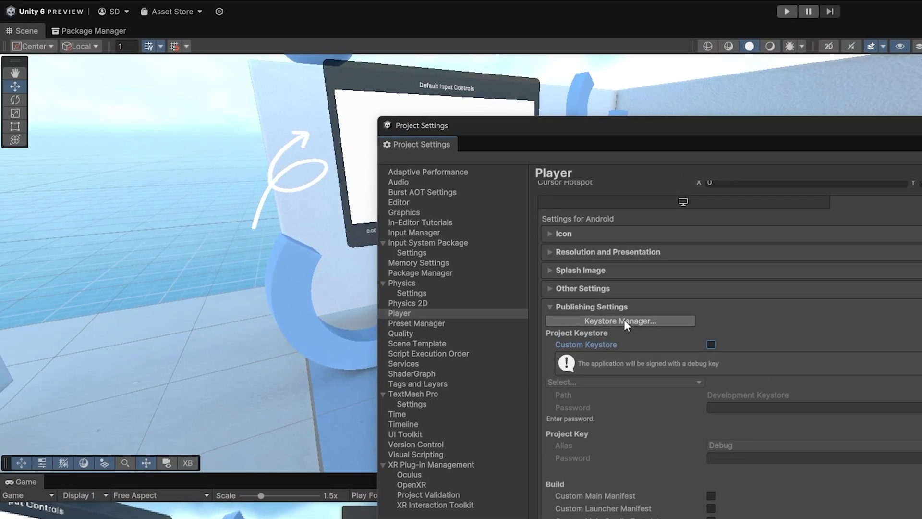
Create a new keystore in a dedicated location, the Desktop's Super Secret Keystore folder.
left_click(128, 54)
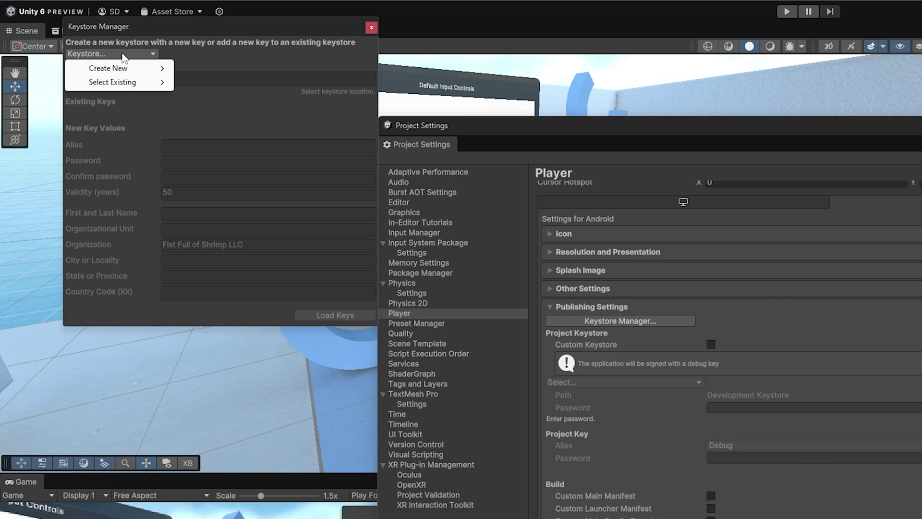
mouse_move(142, 82)
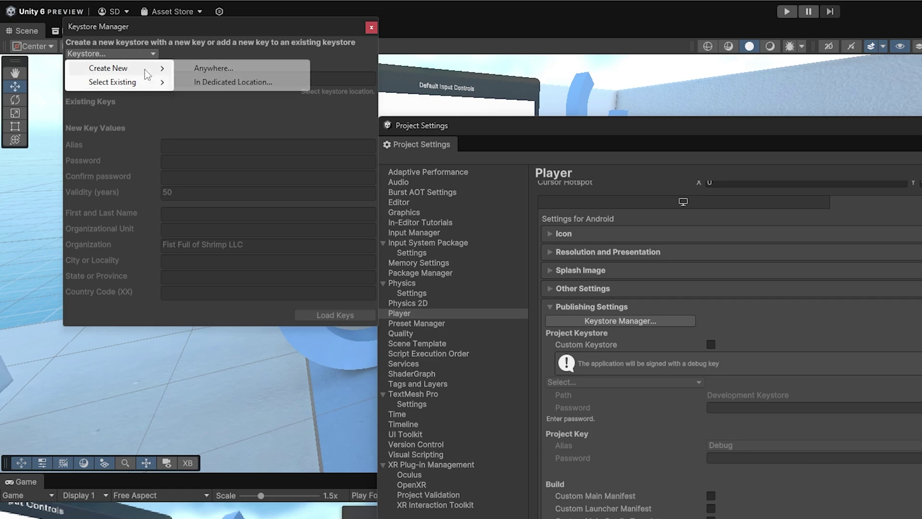
left_click(254, 83)
left_click(68, 171)
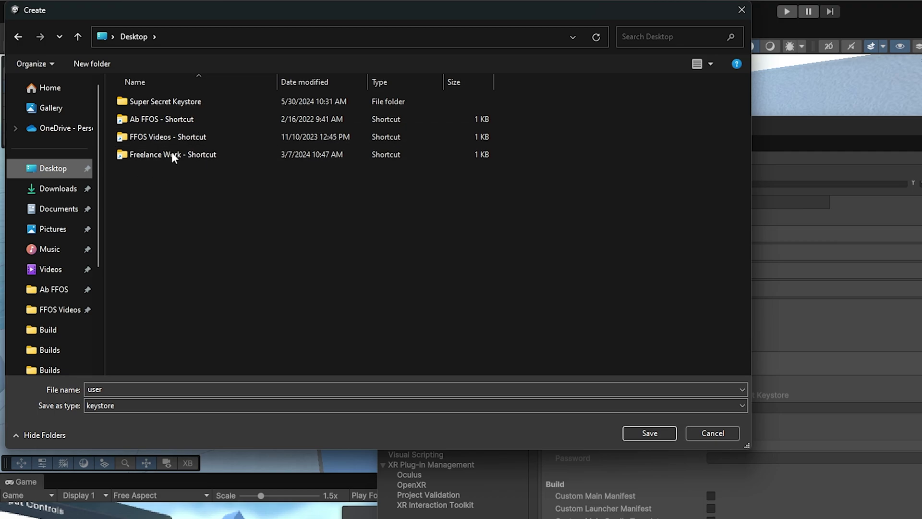
double_click(173, 106)
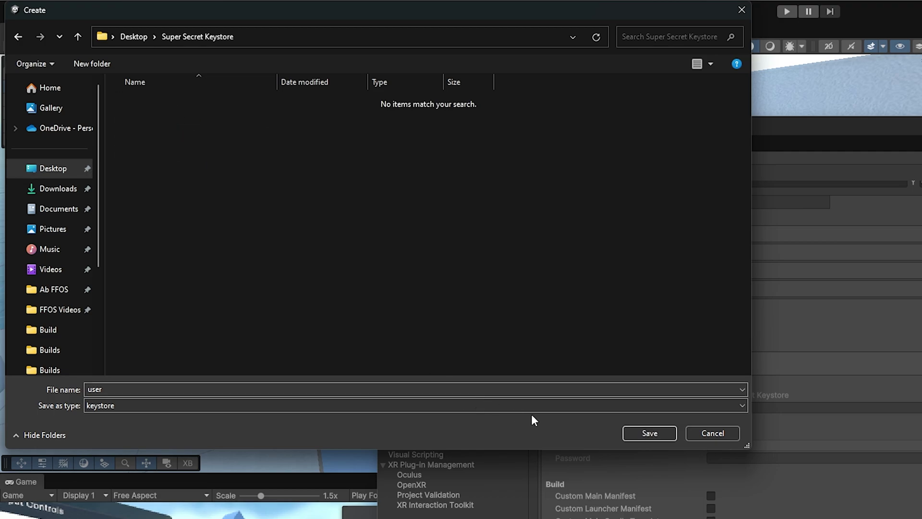
double_click(264, 388)
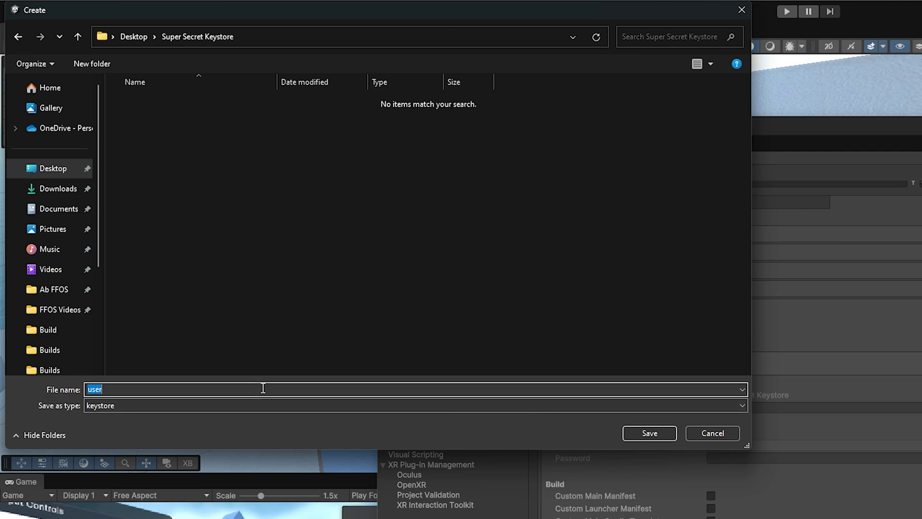
Save the new keystore file as 'shrimp'.
type("shrimp")
key("Return")
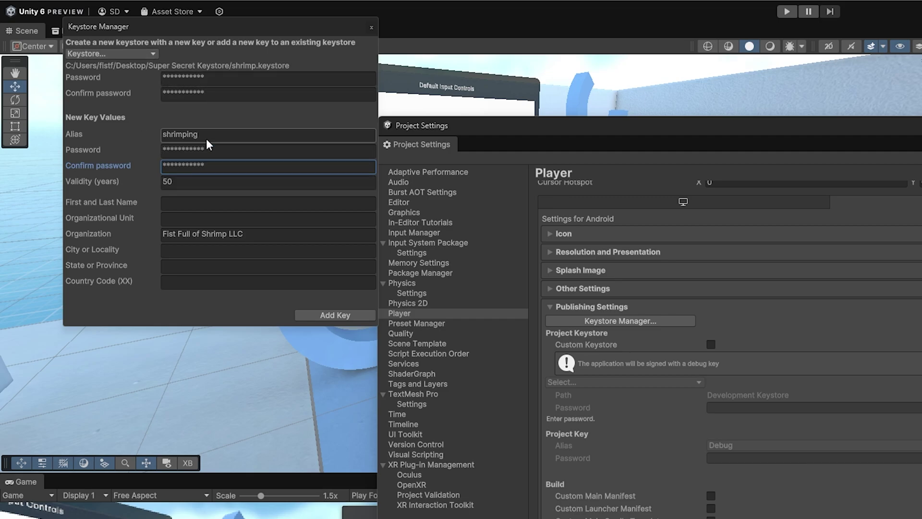
left_click(135, 54)
left_click(137, 53)
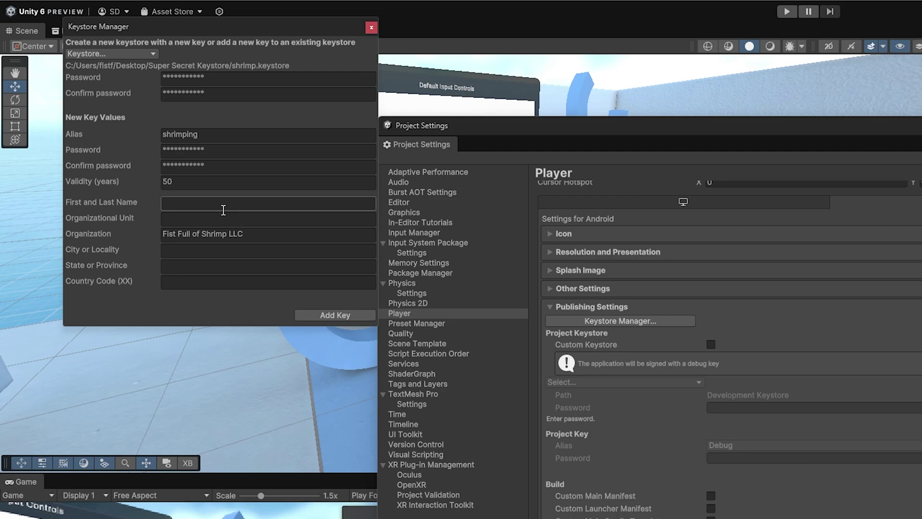
Add the shrimping key, confirm using the new keystore, and enable Custom Keystore.
left_click(332, 314)
left_click(728, 463)
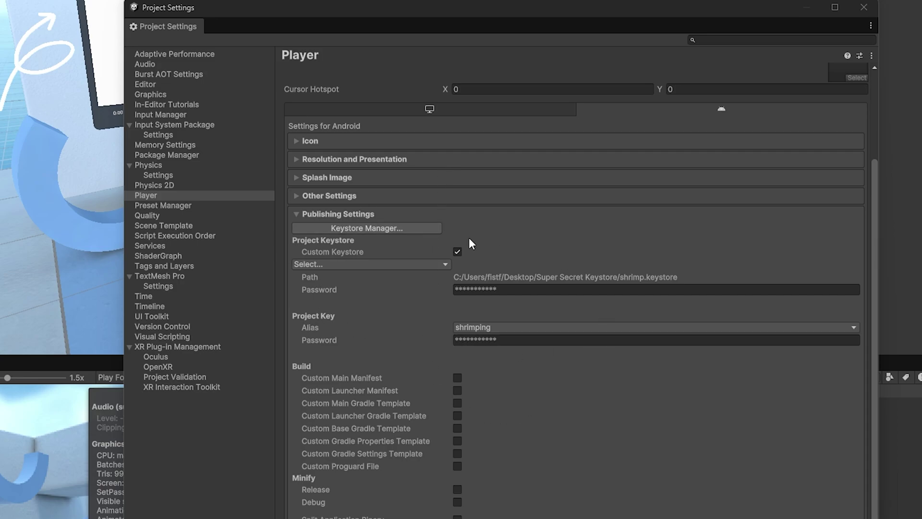
left_click(456, 252)
left_click(457, 252)
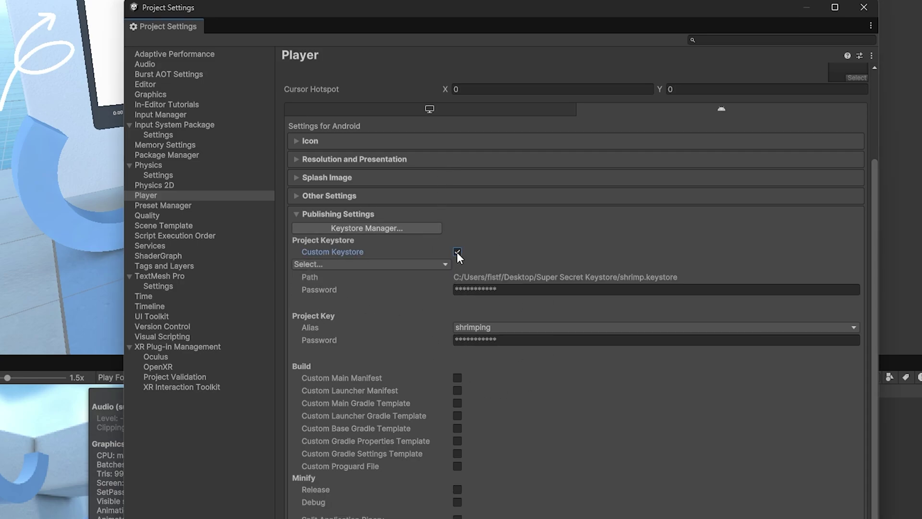
left_click(458, 252)
left_click(457, 251)
Select shrimp.keystore from the Desktop's Super Secret Keystore folder as the custom keystore.
left_click(450, 263)
left_click(374, 280)
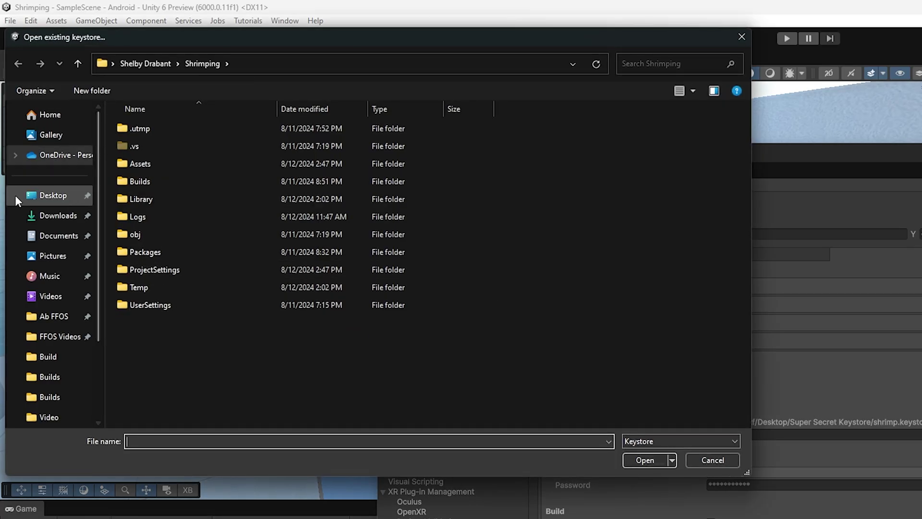
left_click(72, 195)
double_click(154, 126)
left_click(187, 130)
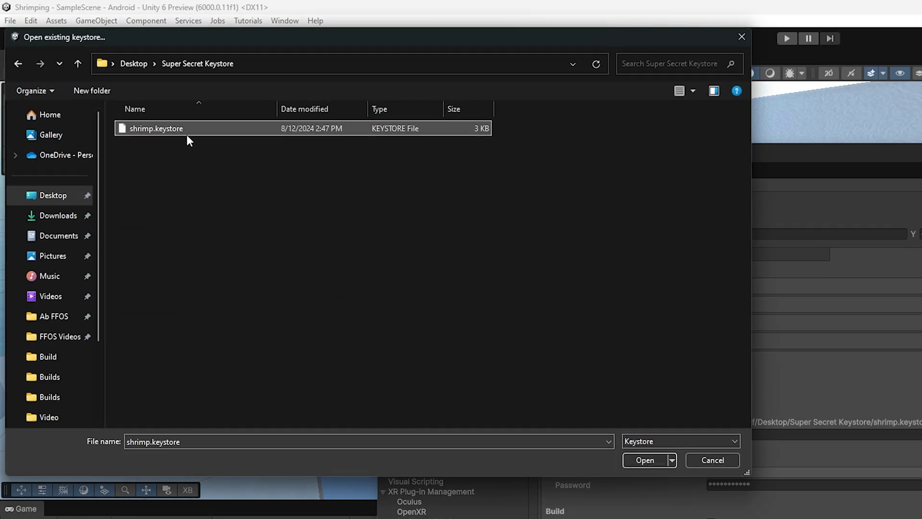
left_click(644, 462)
Enter the keystore and key passwords and keep shrimping as the key alias.
left_click(504, 290)
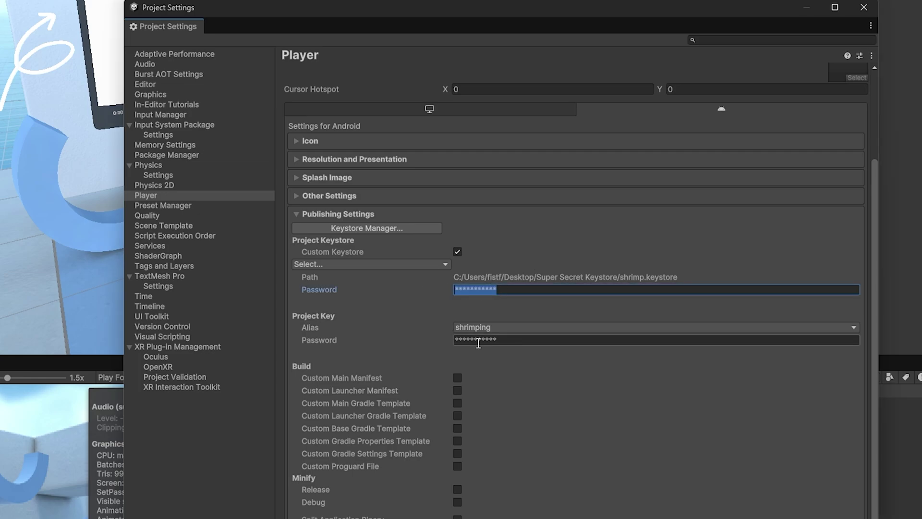
left_click(516, 340)
left_click(486, 288)
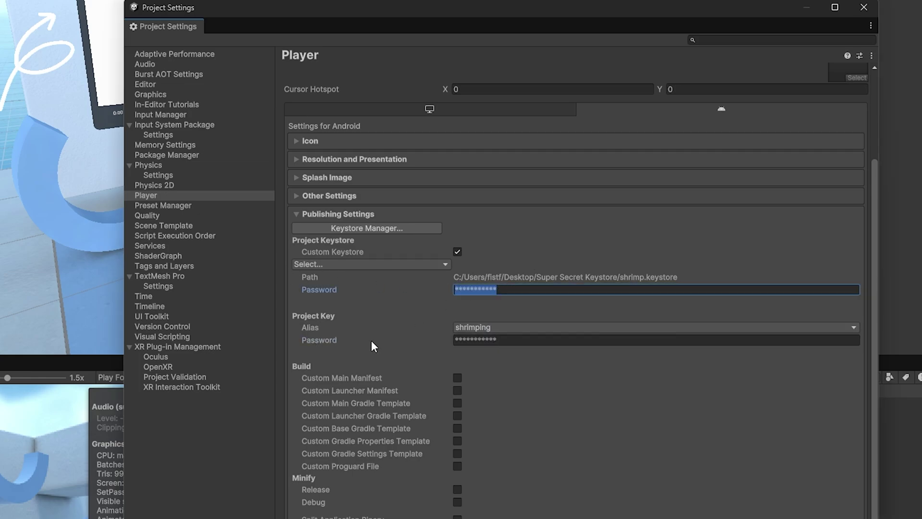
left_click(497, 339)
left_click(512, 326)
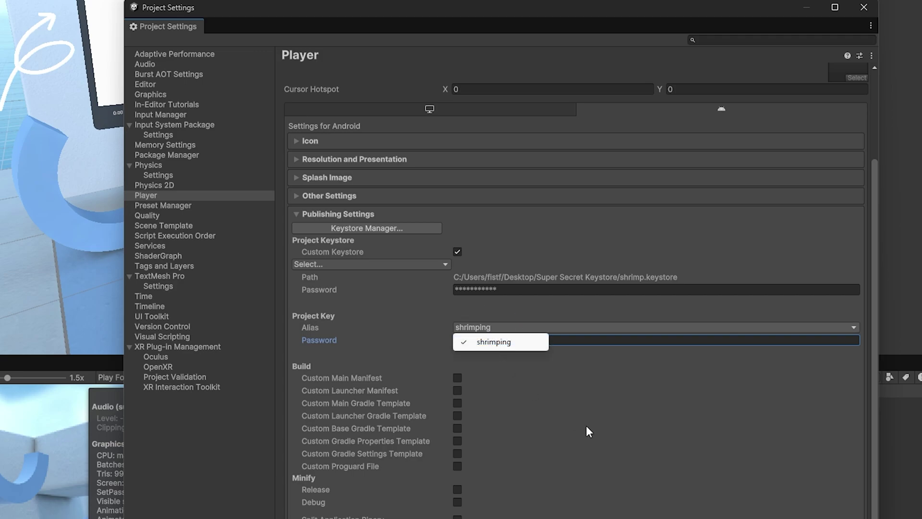
left_click(644, 436)
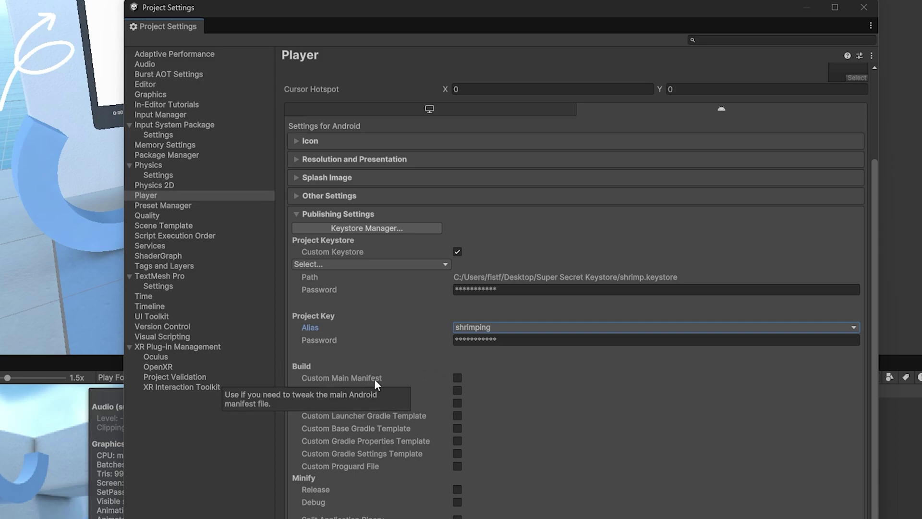
Enable Custom Main Manifest and close Project Settings.
left_click(458, 378)
left_click(458, 377)
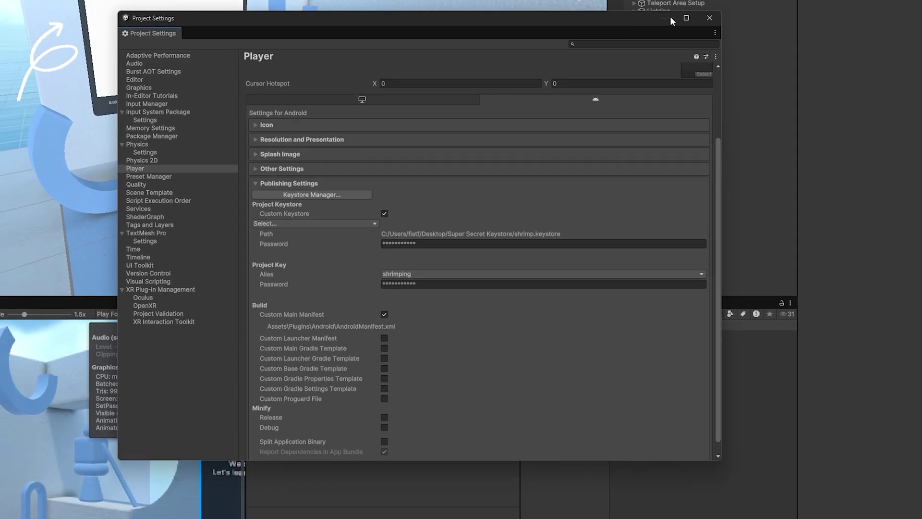
left_click(710, 18)
Search the project for 'android' and open AndroidManifest from Plugins/Android in Visual Studio.
left_click(644, 315)
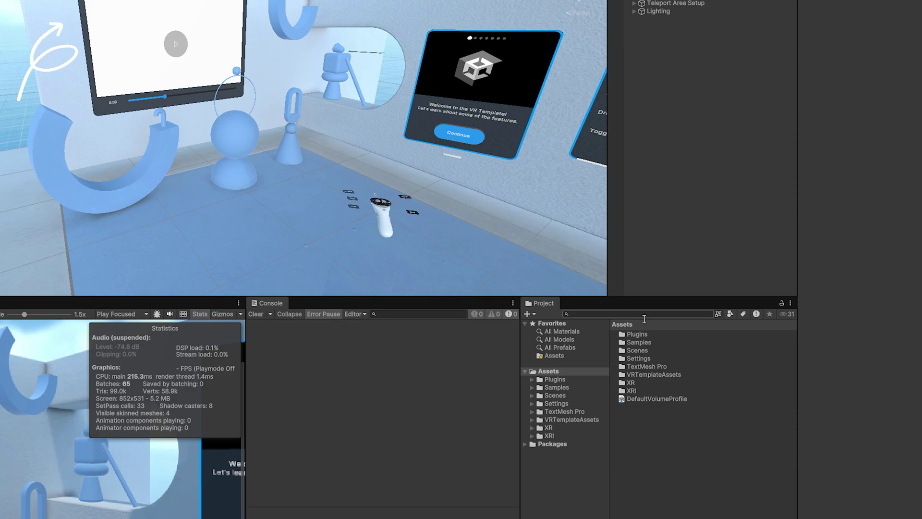
type("android")
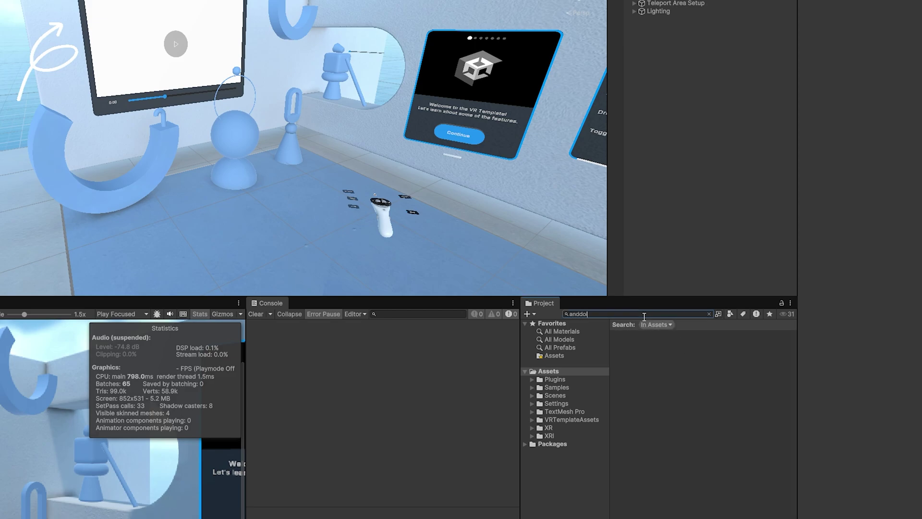
left_click(639, 334)
double_click(639, 334)
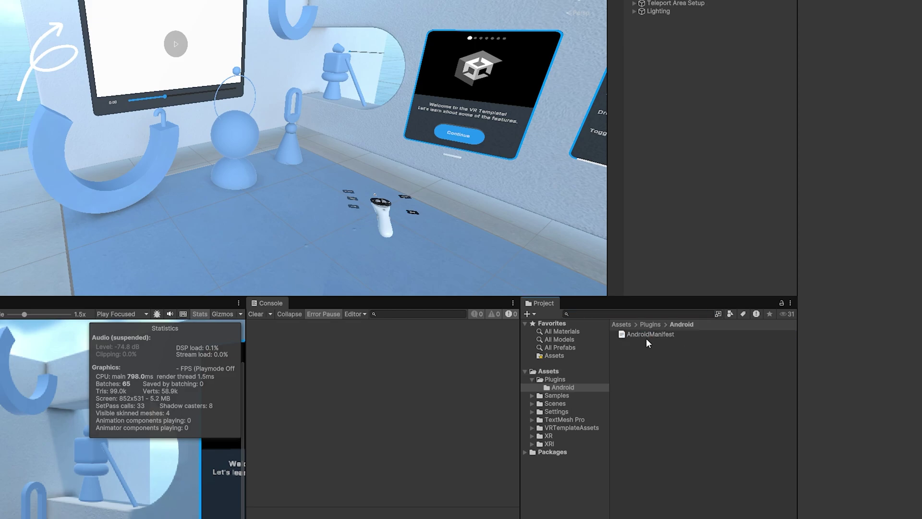
double_click(647, 333)
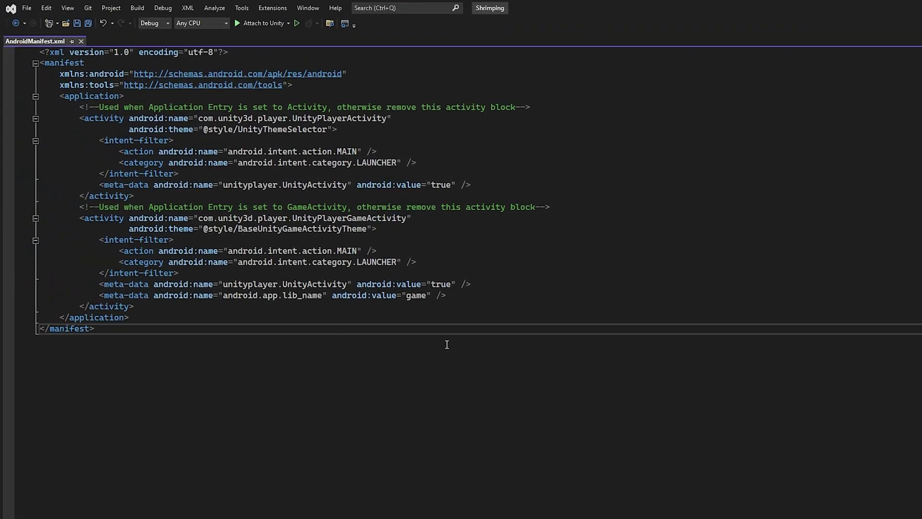
Place the cursor in the AndroidManifest.xml code in Visual Studio.
left_click(446, 140)
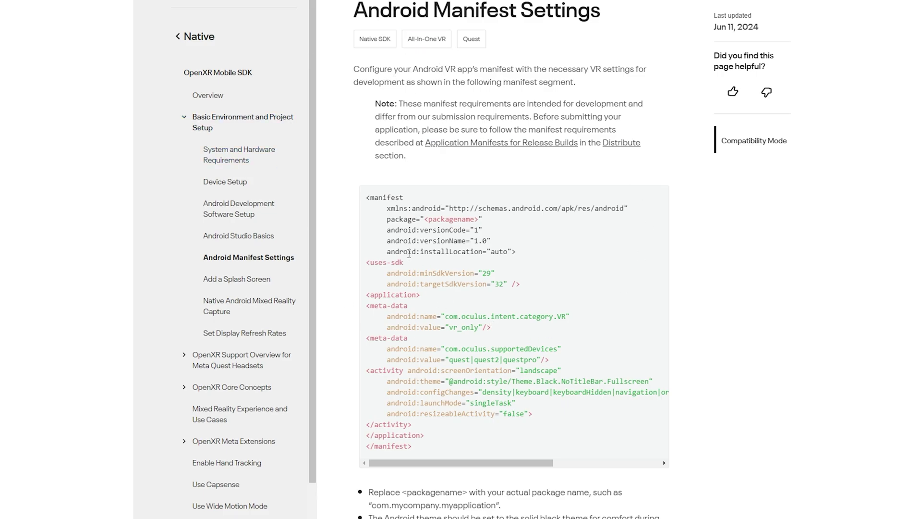
Review Meta's sample manifest code and scroll through the Android Manifest requirements list.
left_click_drag(458, 449, 310, 193)
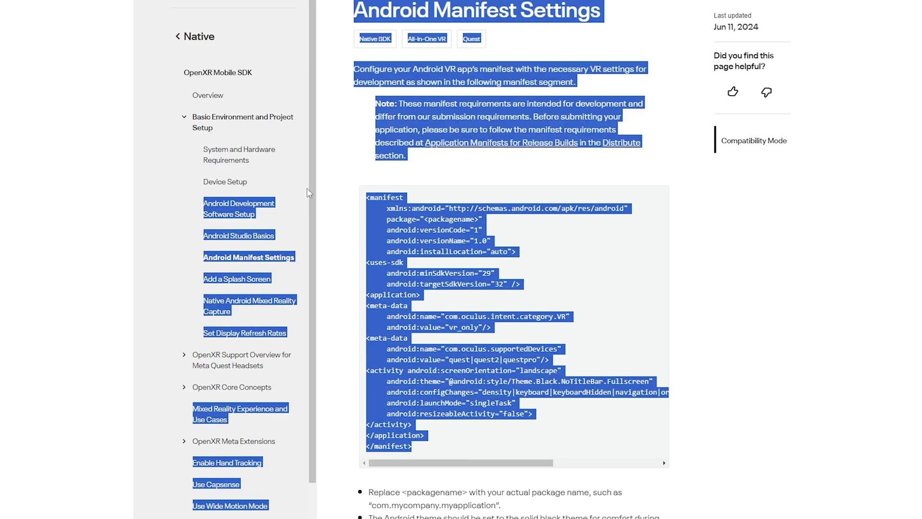
left_click(416, 204)
triple_click(416, 204)
left_click(690, 340)
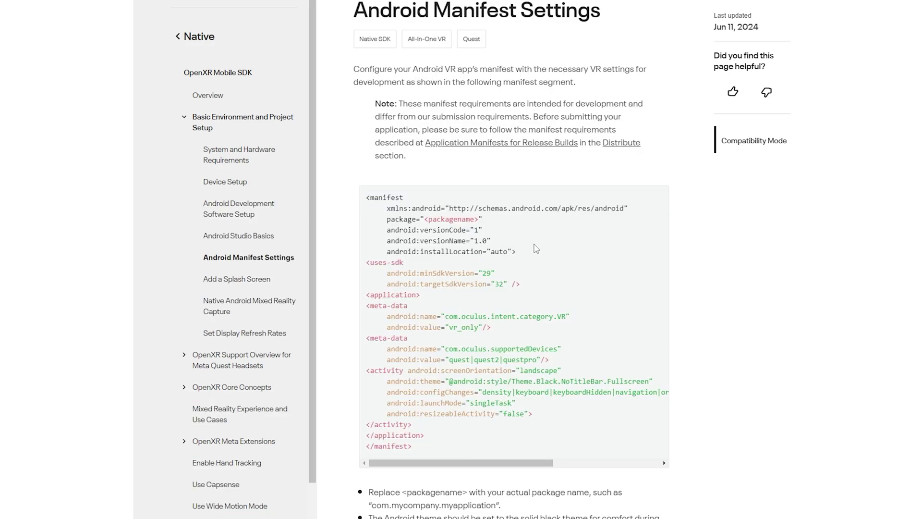
scroll(536, 250, "down", 8)
scroll(556, 332, "down", 1)
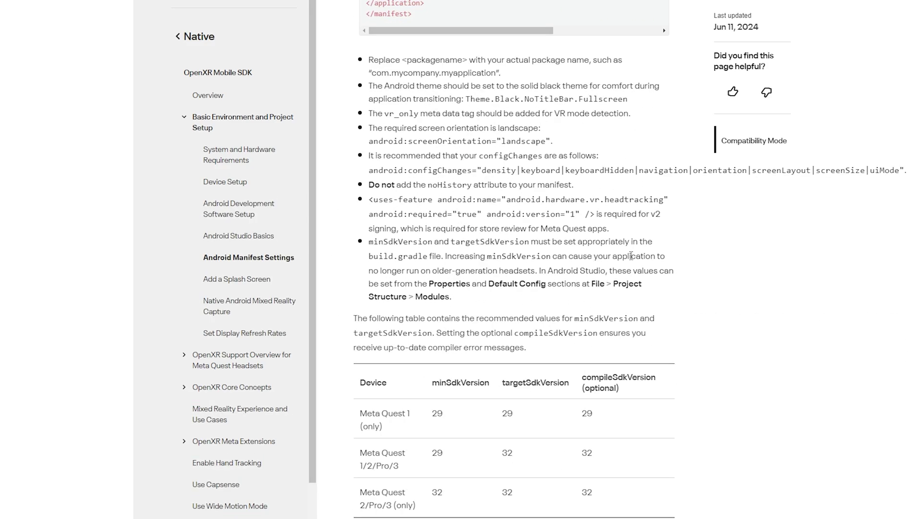
scroll(604, 297, "down", 10)
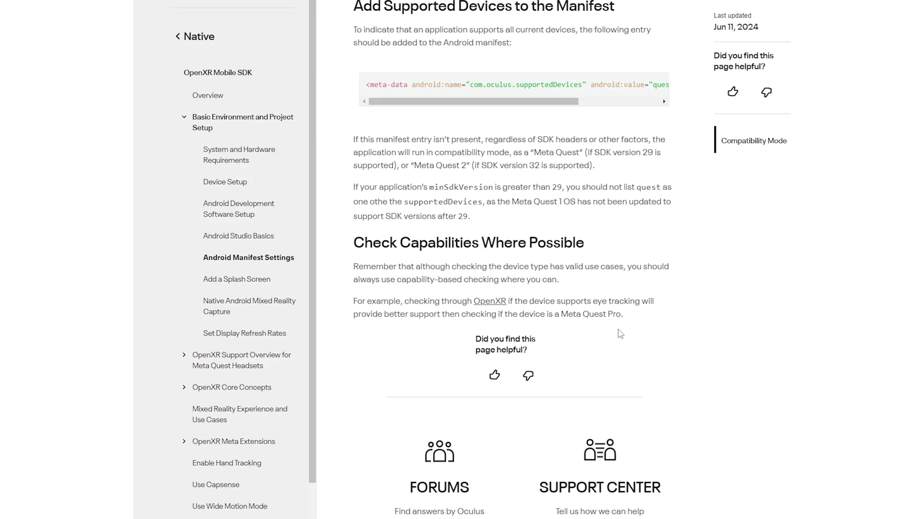
scroll(634, 332, "up", 15)
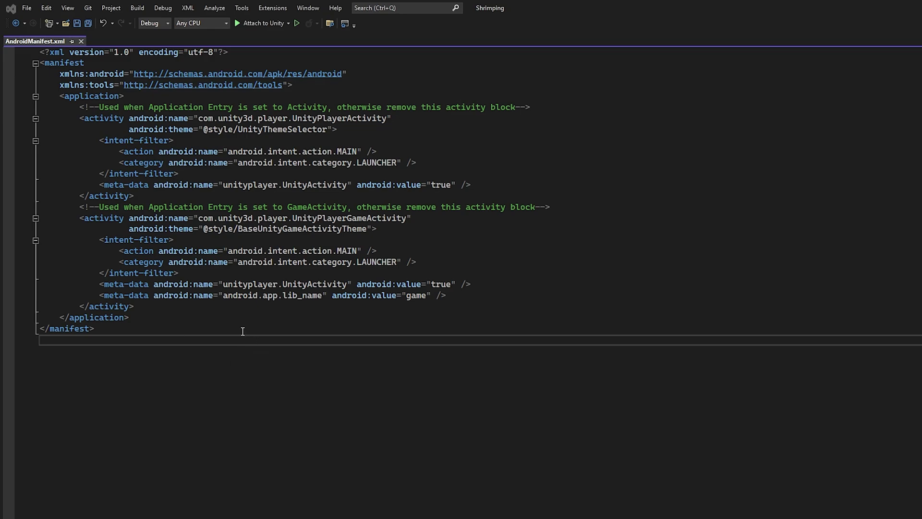
Replace AndroidManifest.xml's contents with the pasted OpenXR Quest manifest, add a trailing line, and save.
left_click_drag(243, 331, 41, 51)
key("ctrl+v")
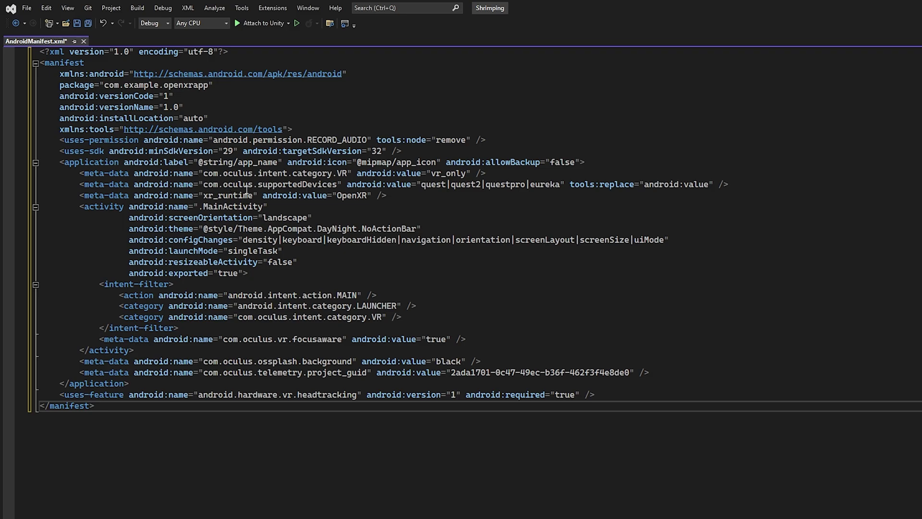
key("Return")
key("ctrl+s")
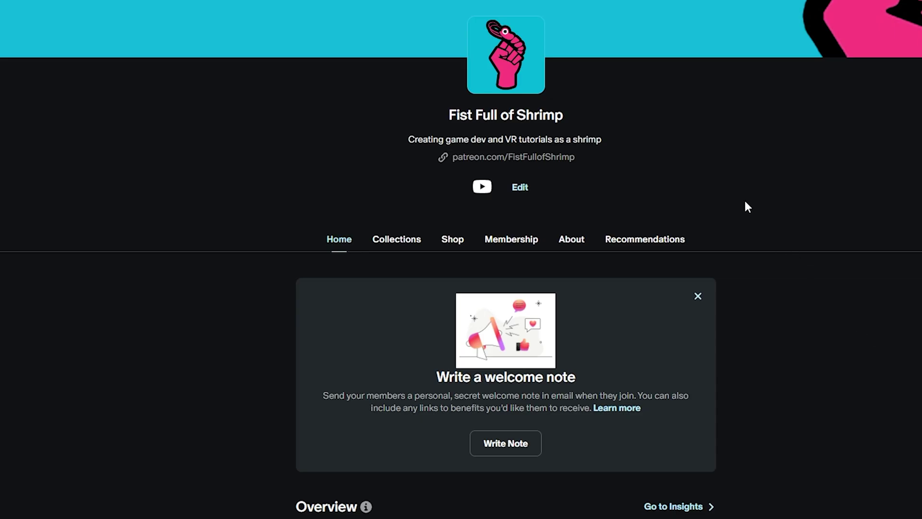
scroll(482, 254, "down", 15)
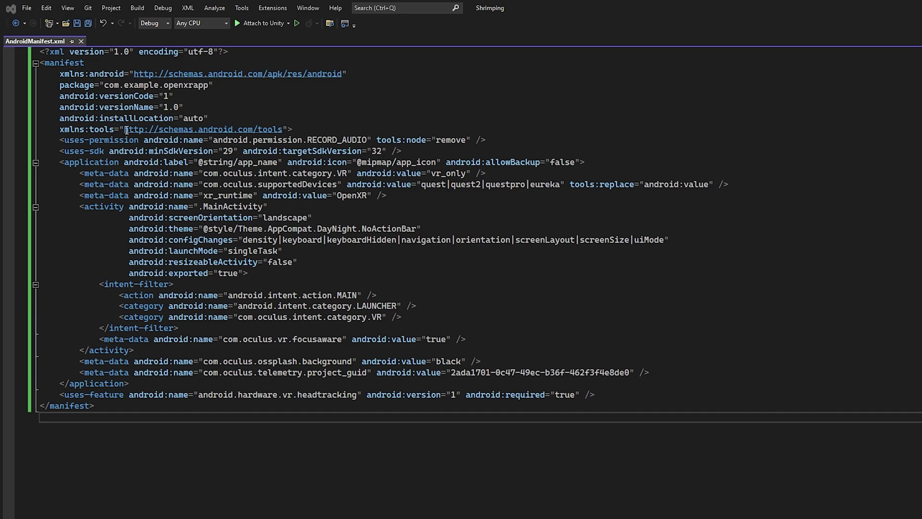
Add blank lines above and below the uses-permission line in AndroidManifest.xml.
left_click(504, 140)
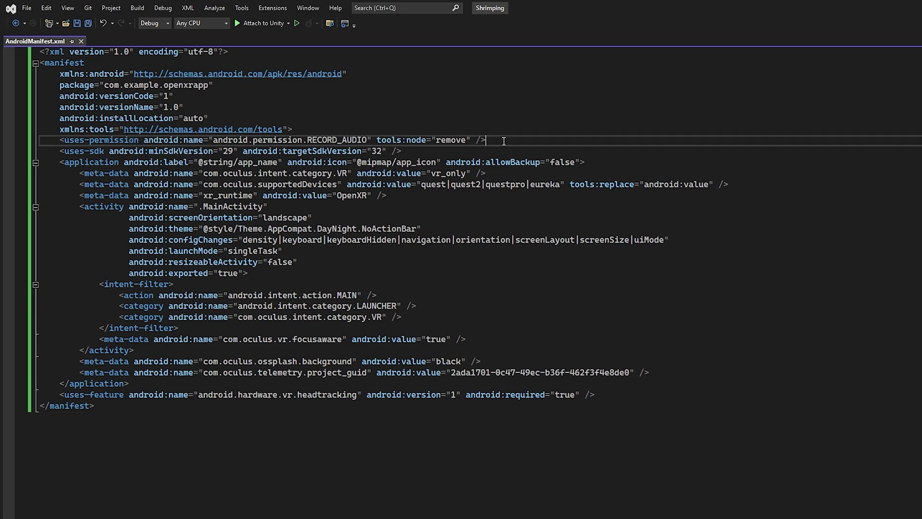
key("Return")
key("Up")
key("Return")
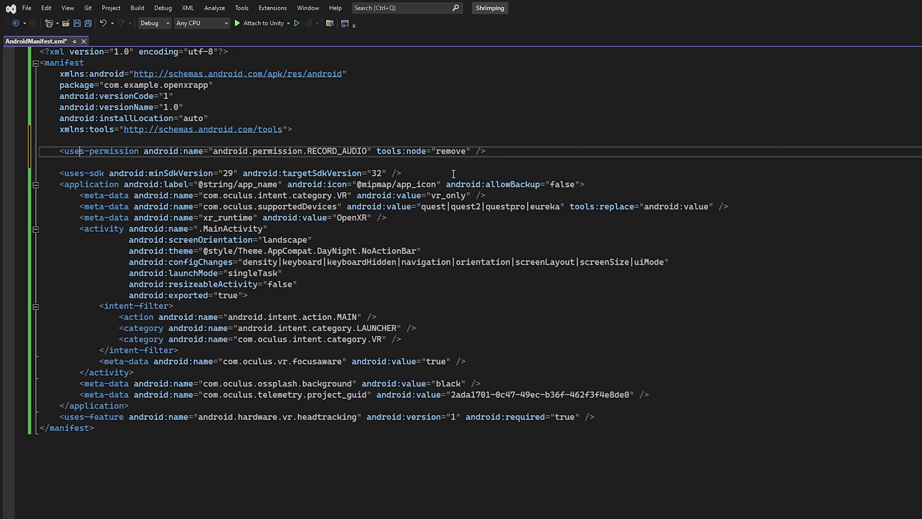
left_click(213, 164)
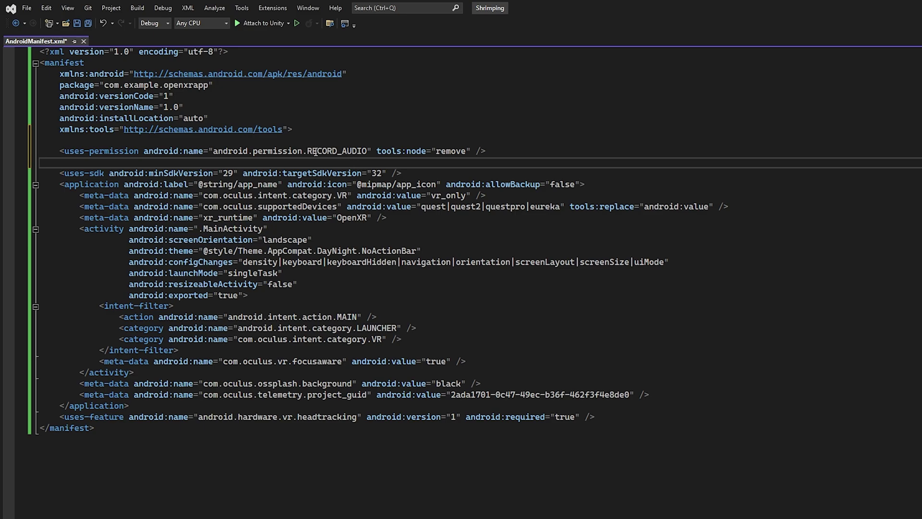
Test cutting and restoring the RECORD_AUDIO permission line, then save the manifest.
left_click_drag(59, 151, 522, 157)
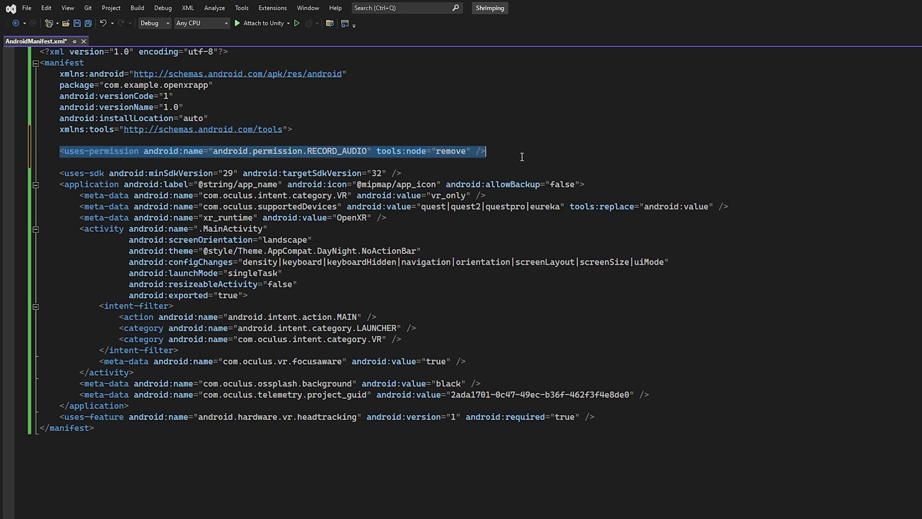
key("ctrl+x")
key("ctrl+z")
left_click(462, 165)
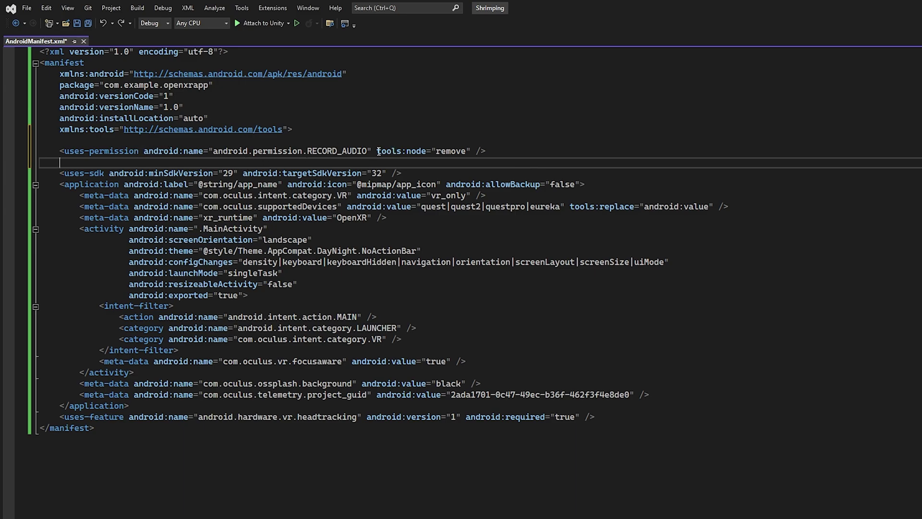
key("ctrl+s")
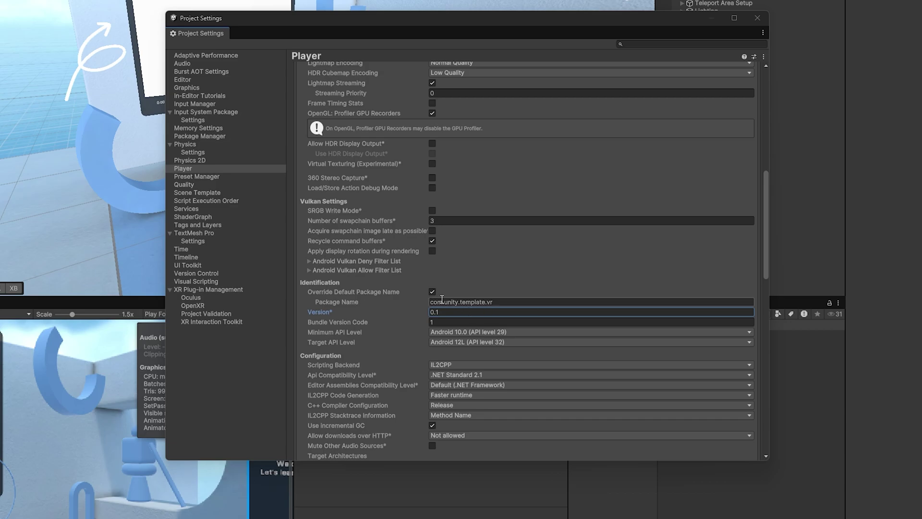
Toggle Override Default Package Name off and on so the package reads com.FistFullofShrimpLLC.Shrimping.
scroll(485, 285, "up", 10)
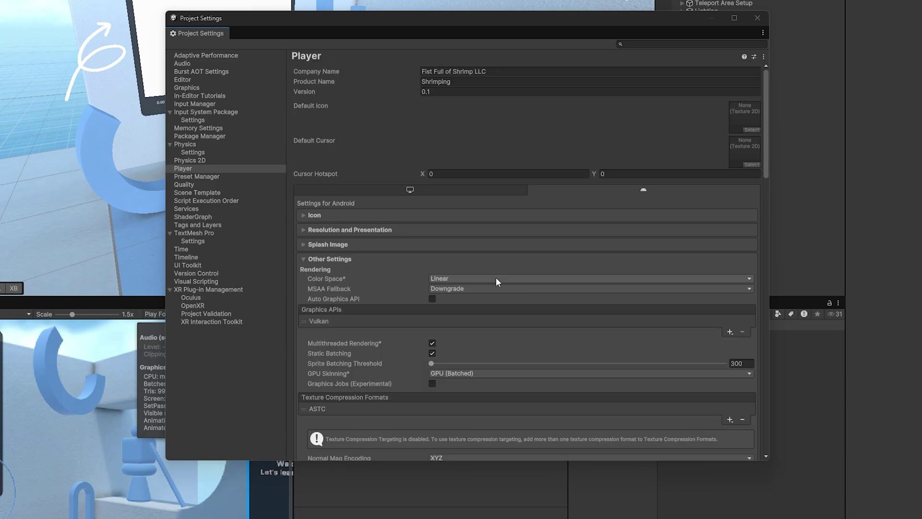
scroll(500, 283, "down", 15)
scroll(483, 316, "up", 3)
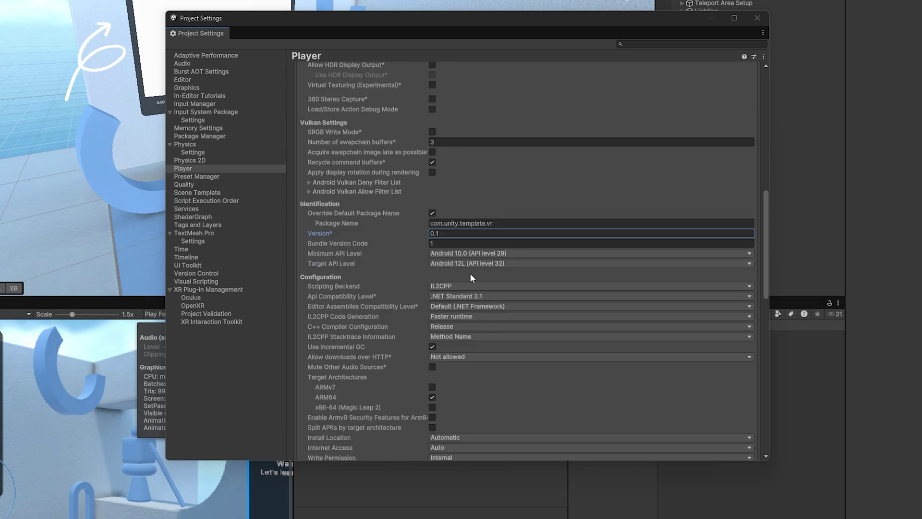
left_click(432, 213)
left_click(432, 212)
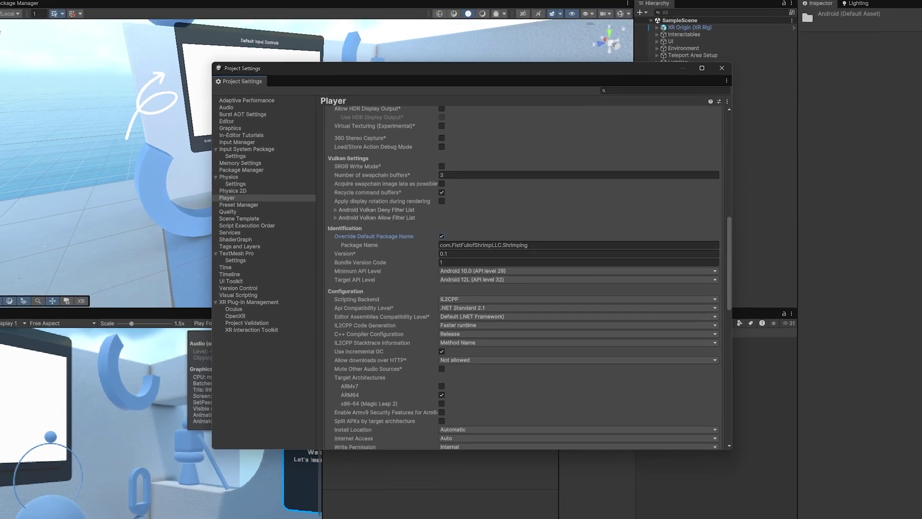
left_click(7, 13)
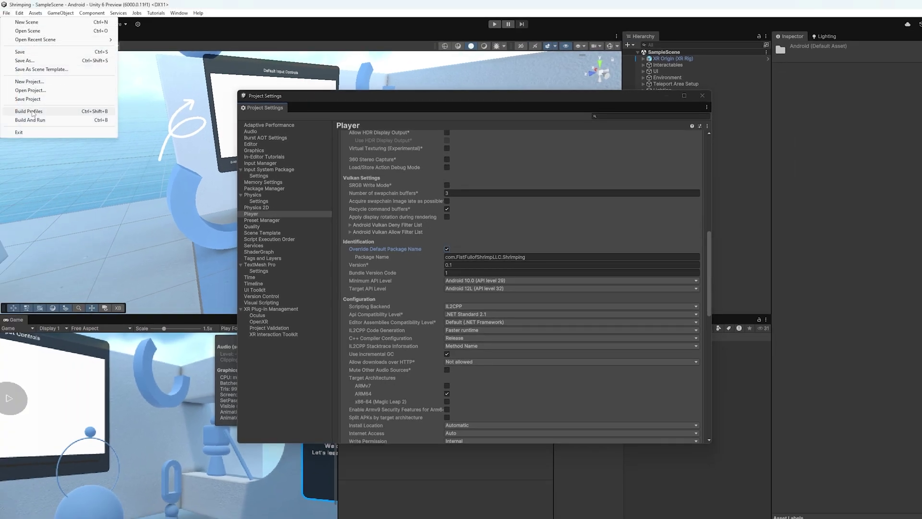
Open and enlarge the Build Profiles window, comparing Windows, macOS and Android platform settings.
left_click(33, 112)
left_click_drag(398, 107, 487, 115)
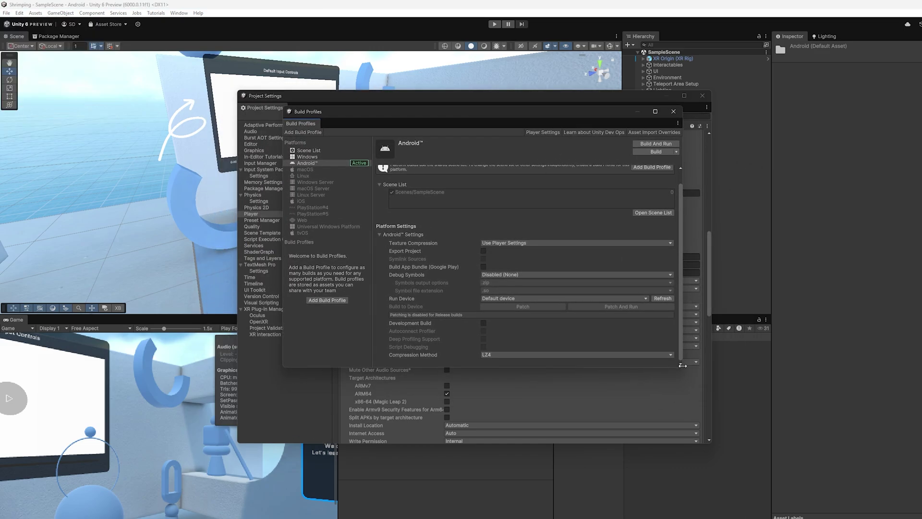
left_click_drag(682, 365, 721, 429)
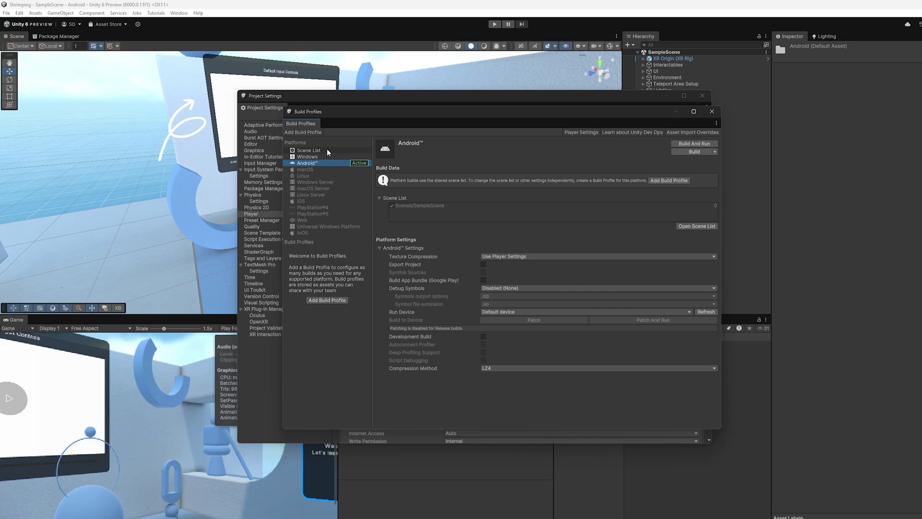
left_click(307, 156)
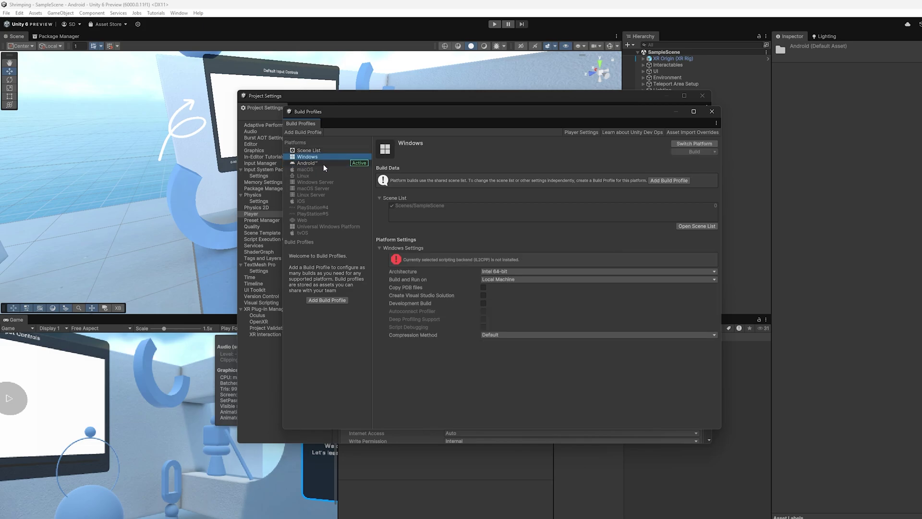
left_click(323, 163)
left_click(316, 158)
left_click(316, 162)
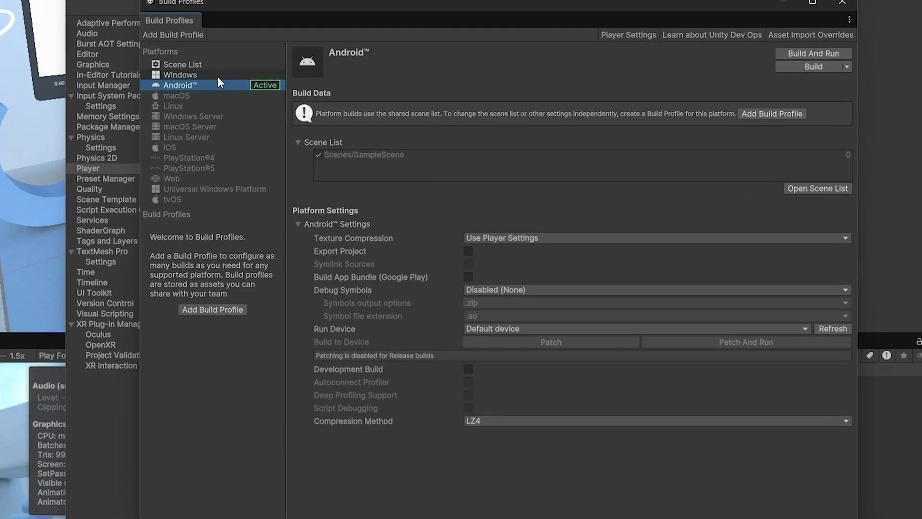
left_click(220, 76)
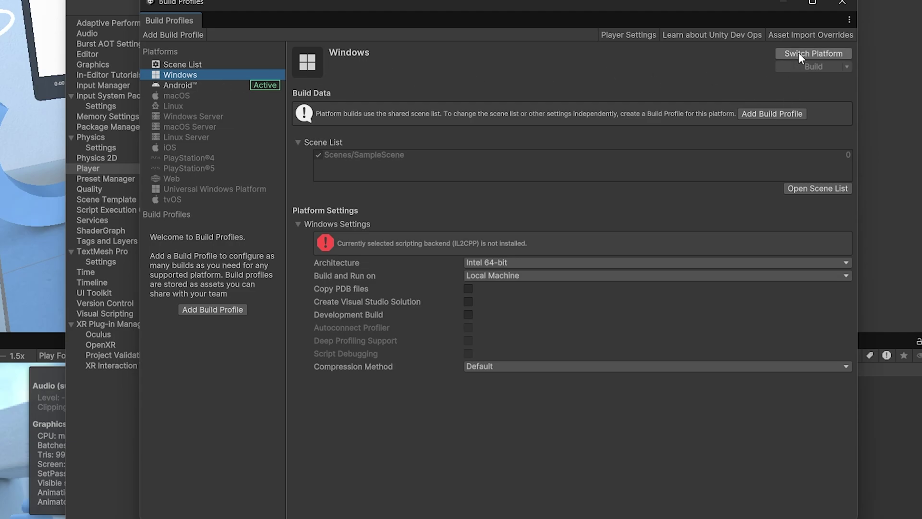
left_click(199, 94)
left_click(200, 87)
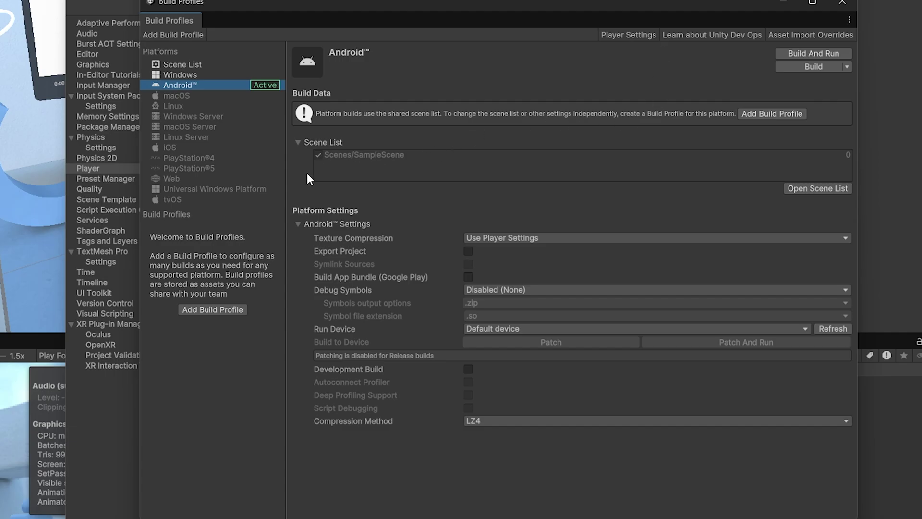
Add the open SampleScene to the scene list and reselect Android.
left_click(802, 191)
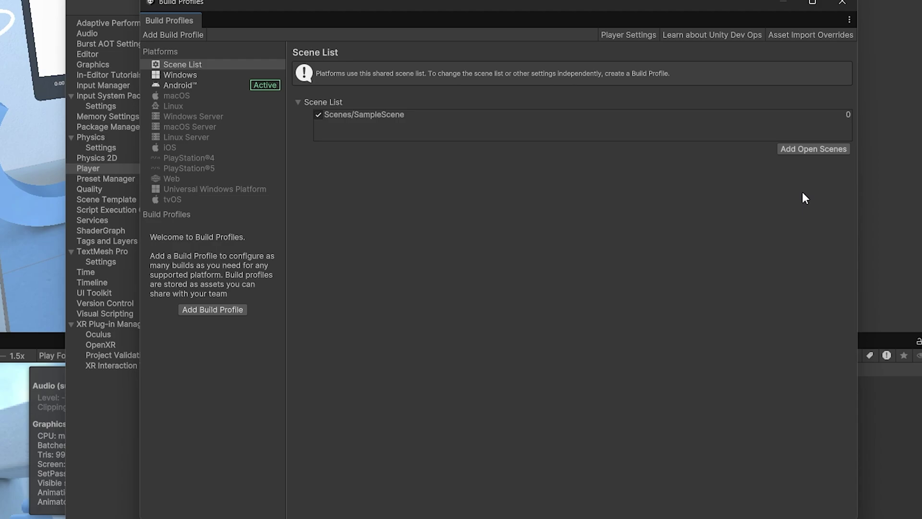
left_click(817, 150)
left_click(205, 85)
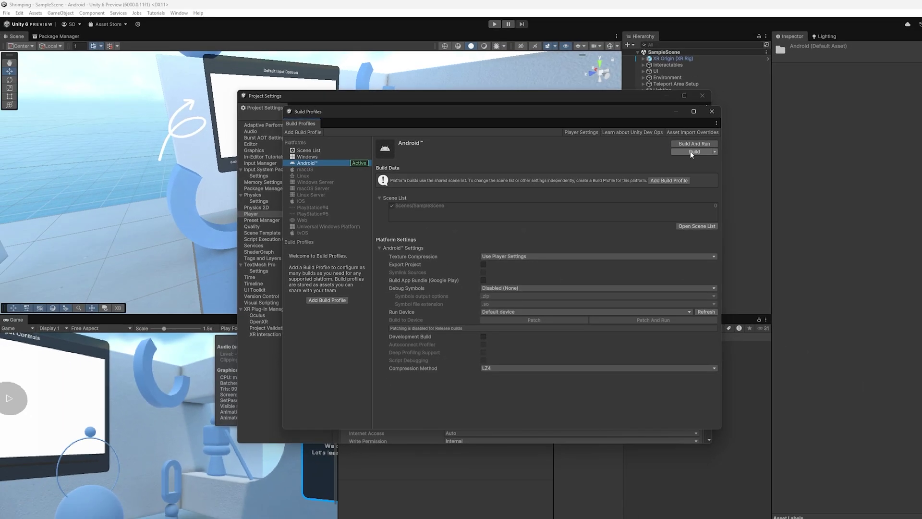
Build the Android app to shrimp.apk in the Builds folder, replacing the old file.
left_click(690, 151)
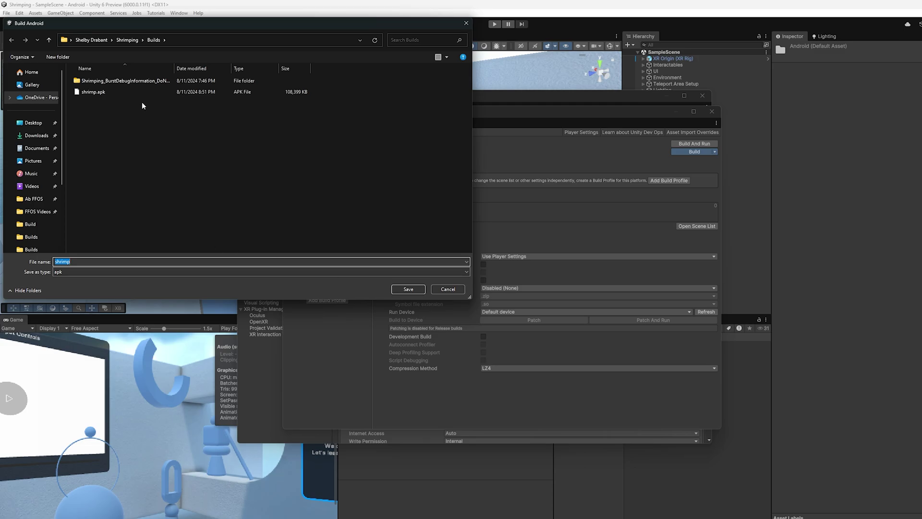
left_click(129, 40)
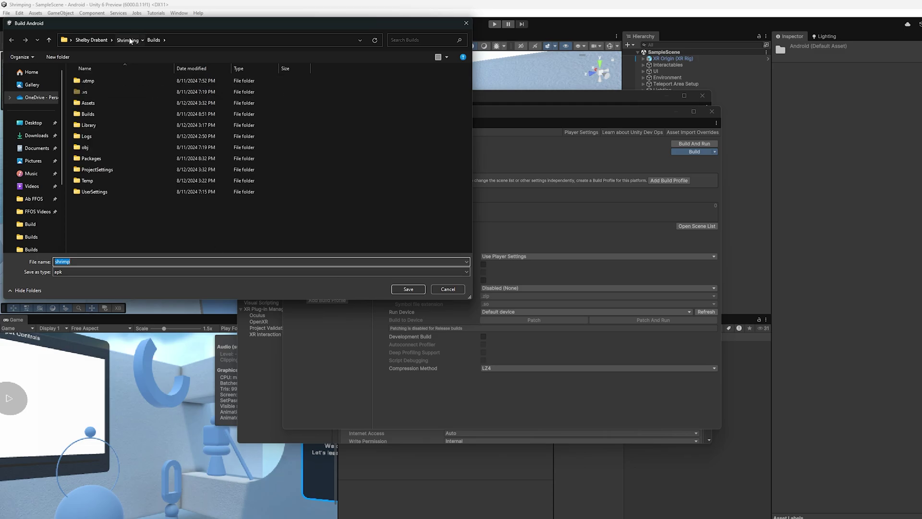
right_click(121, 208)
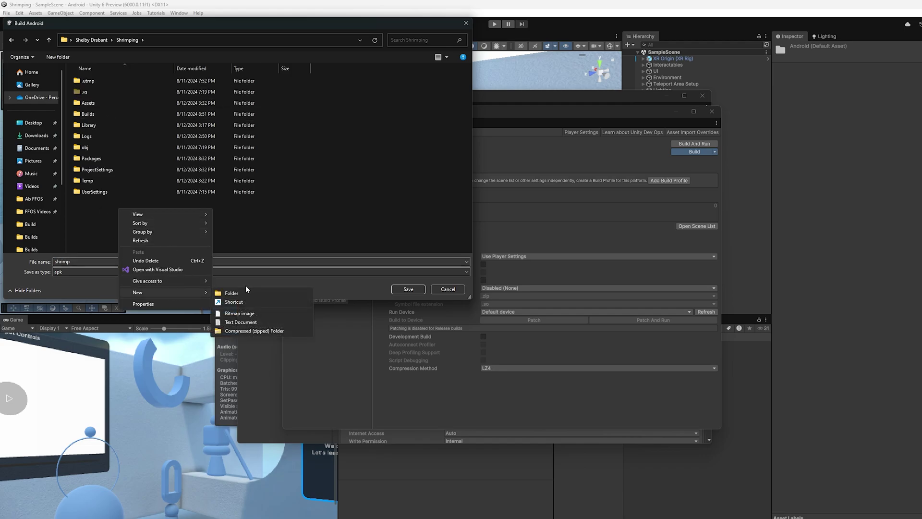
left_click(88, 123)
double_click(89, 115)
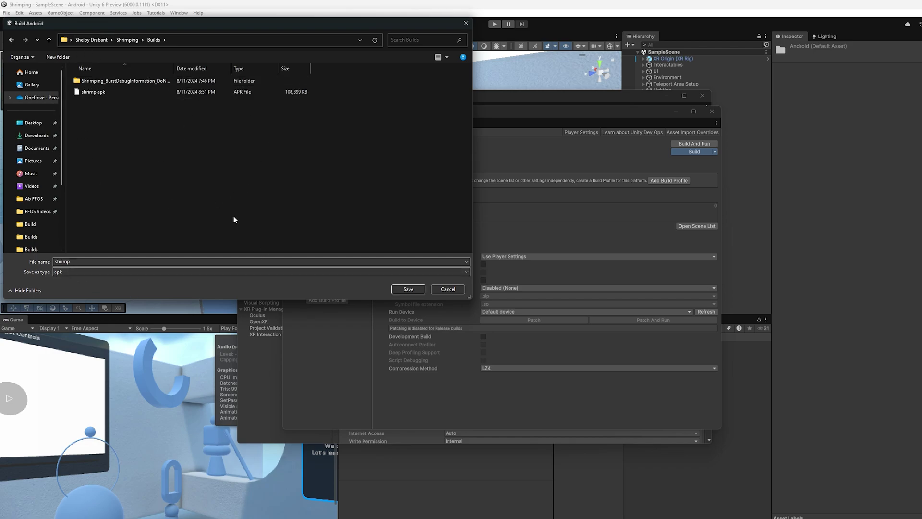
left_click(98, 92)
key("Delete")
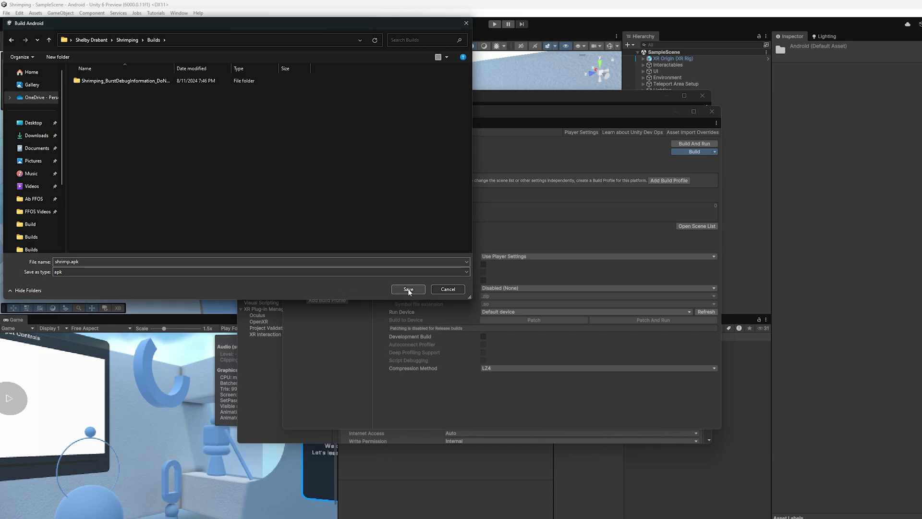
left_click(408, 290)
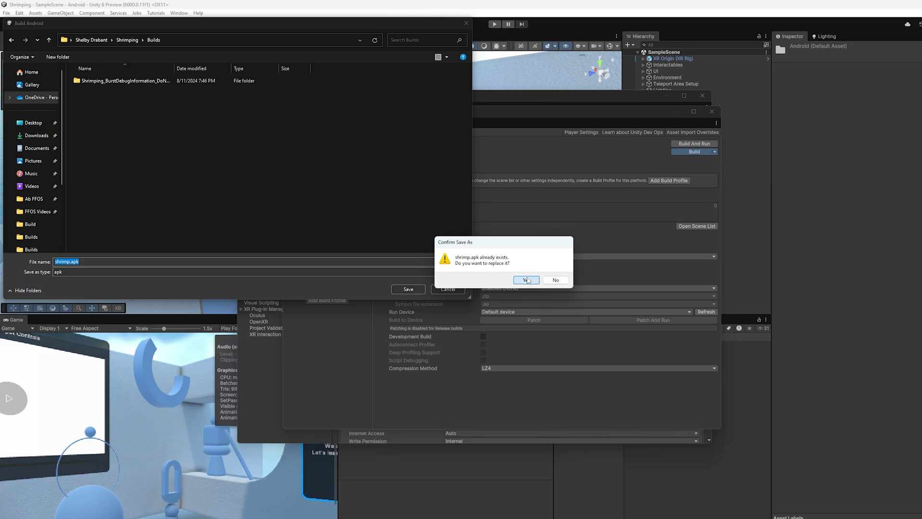
left_click(527, 280)
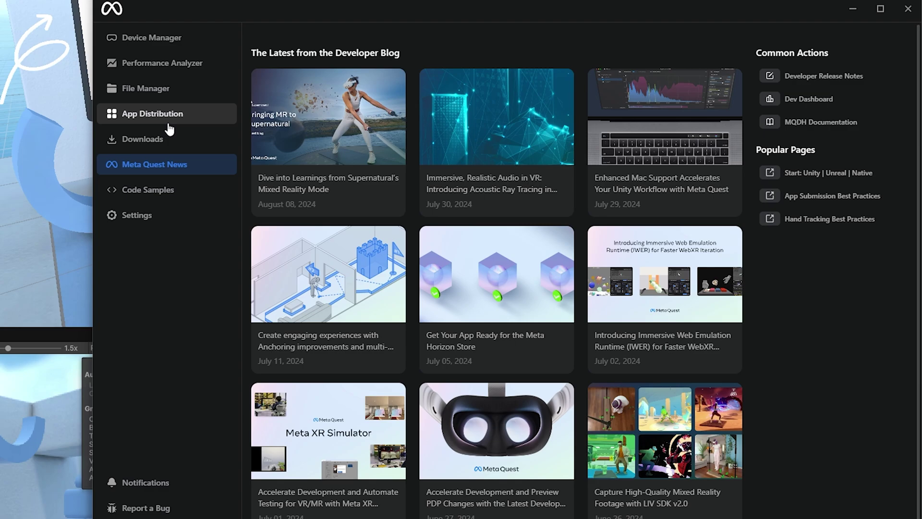
Open App Distribution to list Shrimping Test App and The VR Sickness Lab.
left_click(168, 120)
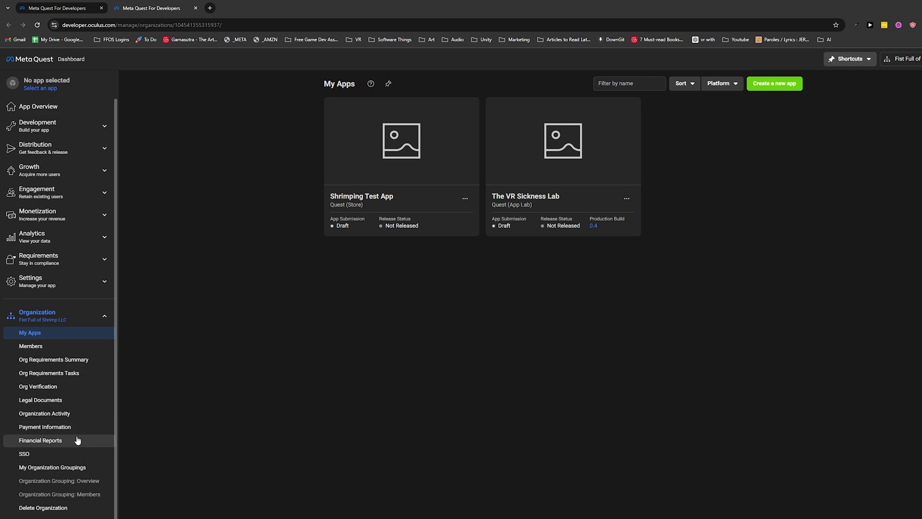
Check org verification, start then cancel a new app 'test app', and open Shrimping Test App.
left_click(74, 393)
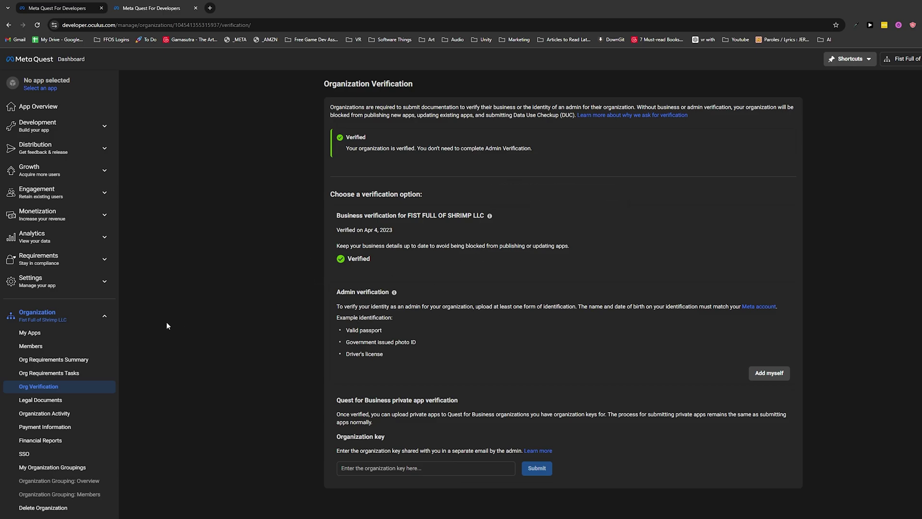
left_click(48, 338)
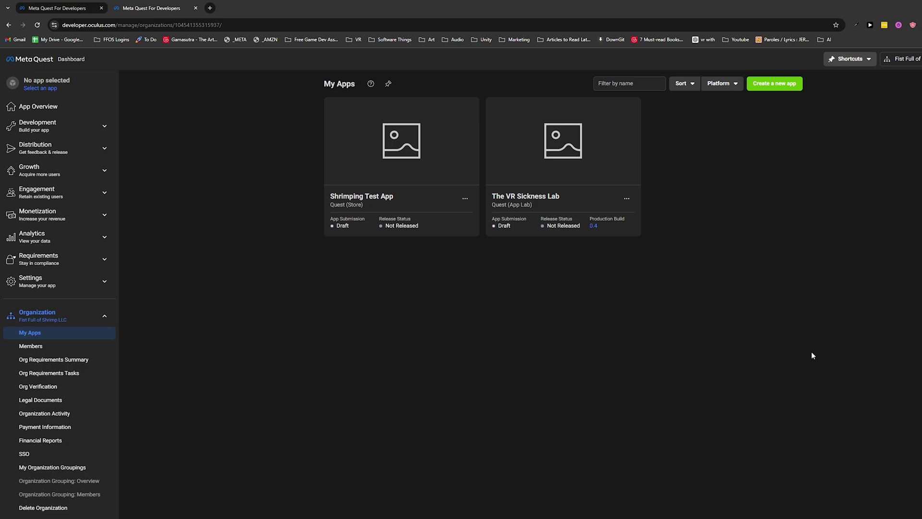
left_click(771, 84)
left_click(604, 242)
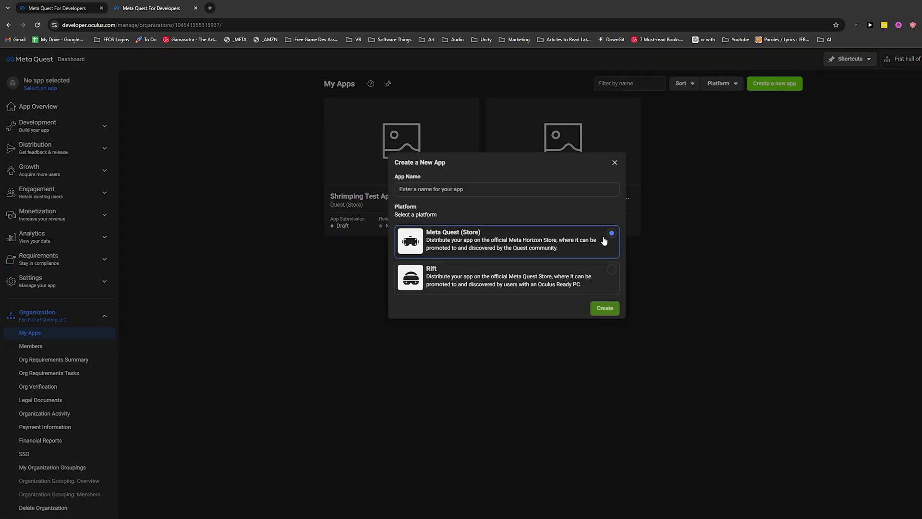
left_click(477, 191)
type("test app")
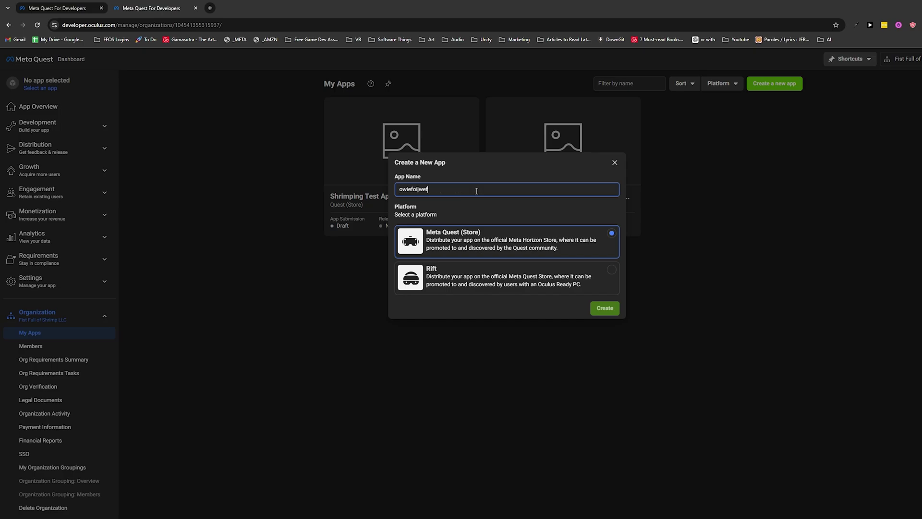
left_click(615, 162)
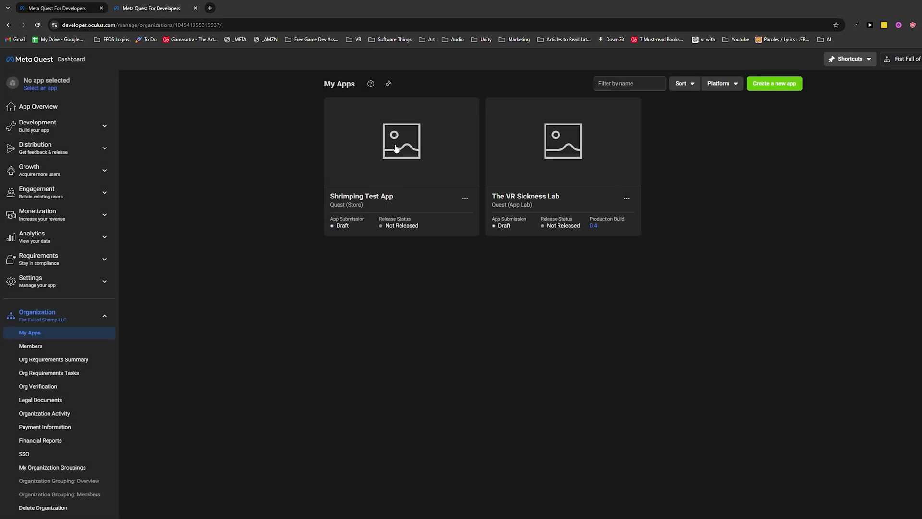
left_click(372, 199)
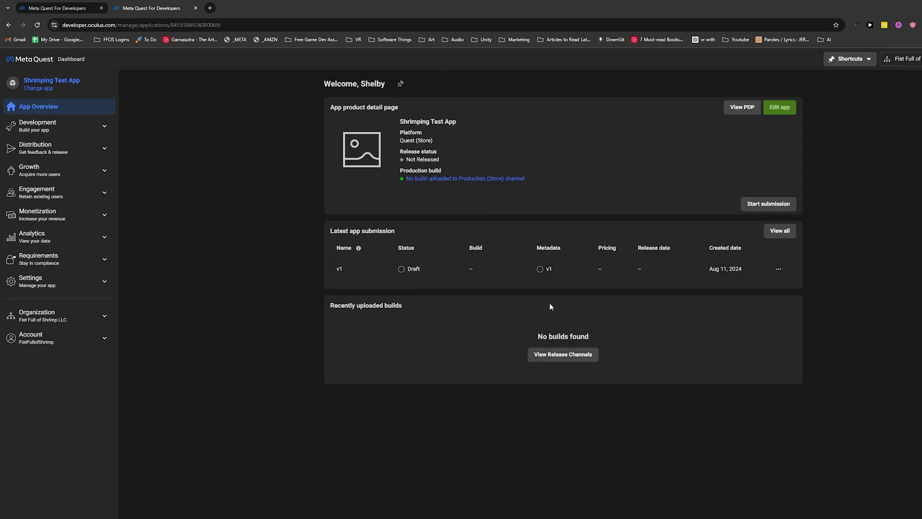
Check the v1 submission's build details, then show Shrimping Test App's release channels in Developer Hub.
left_click(62, 148)
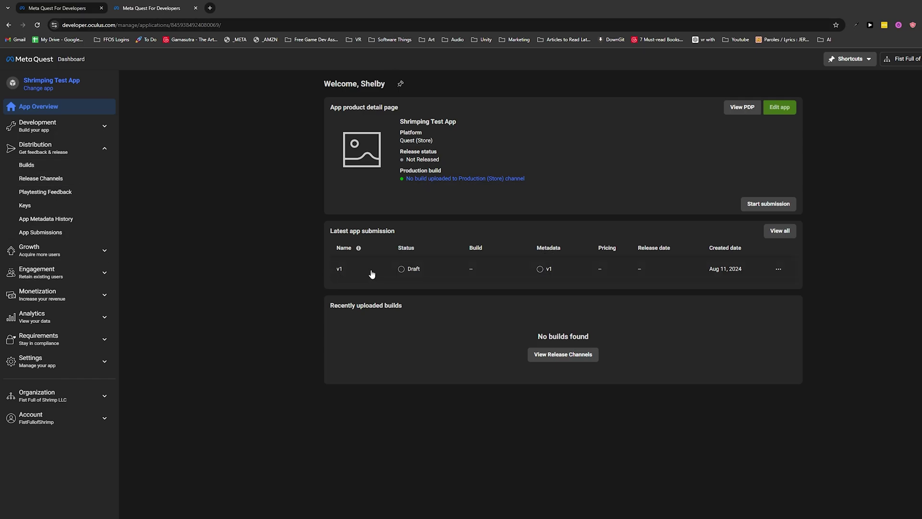
left_click(589, 272)
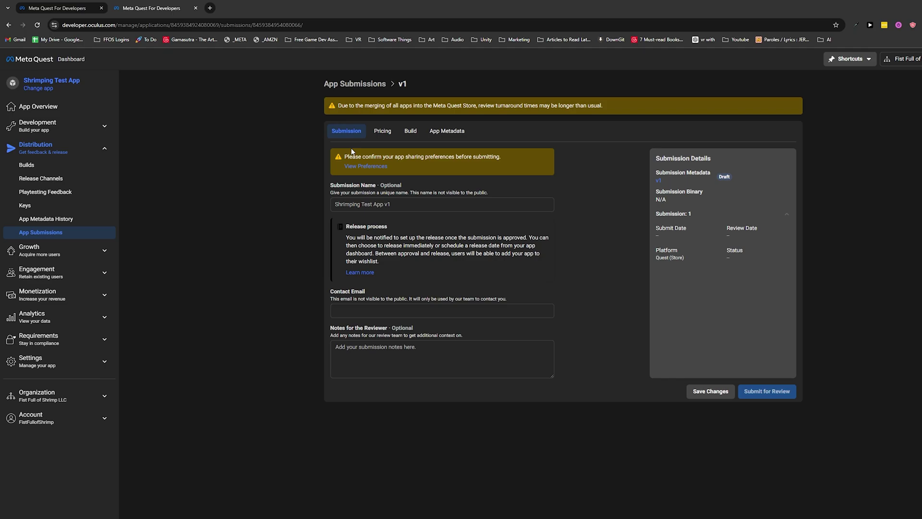
left_click(410, 131)
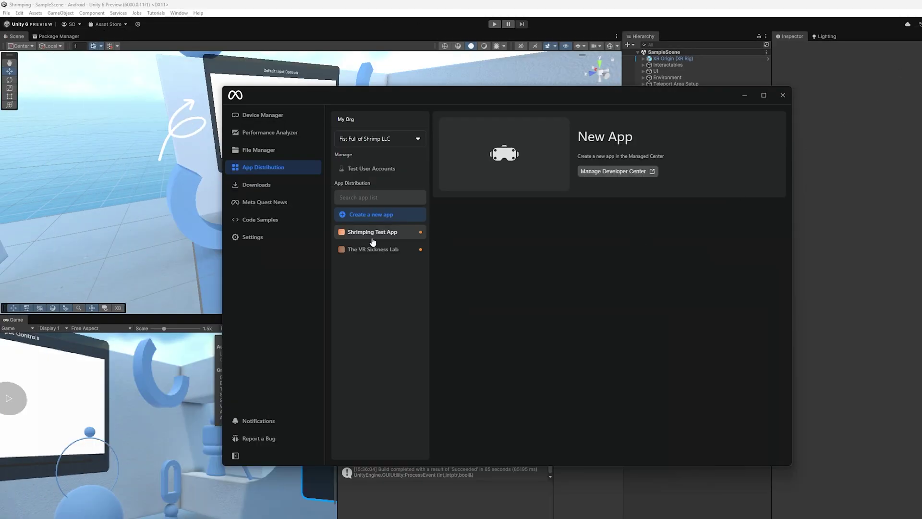
left_click(374, 241)
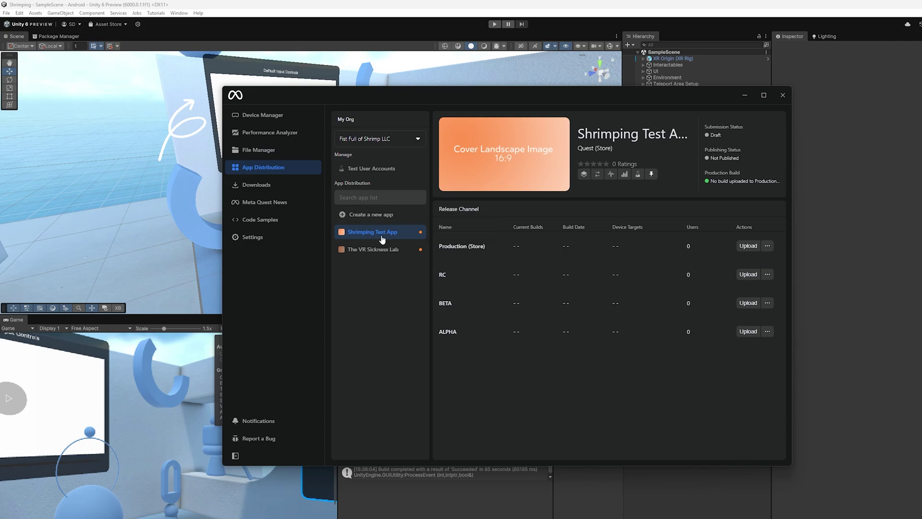
Choose shrimp.apk as the build to upload to the ALPHA channel.
left_click(742, 331)
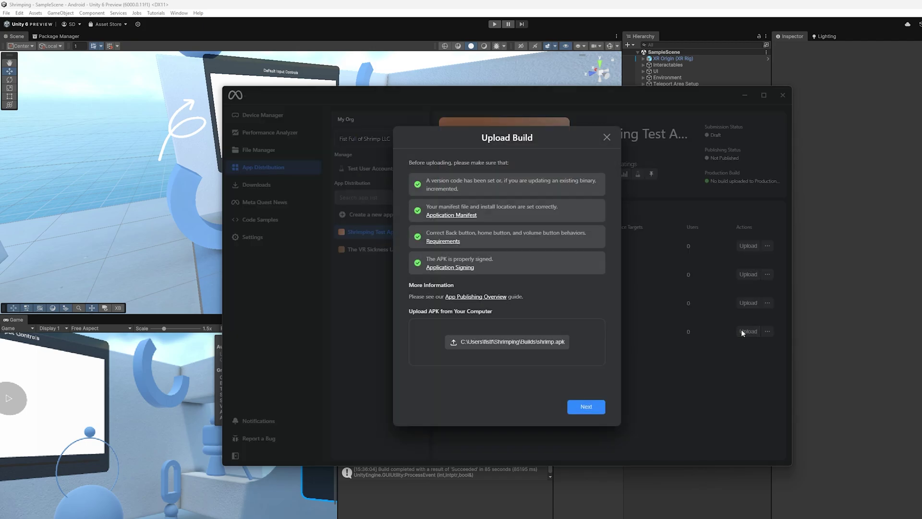
left_click(703, 329)
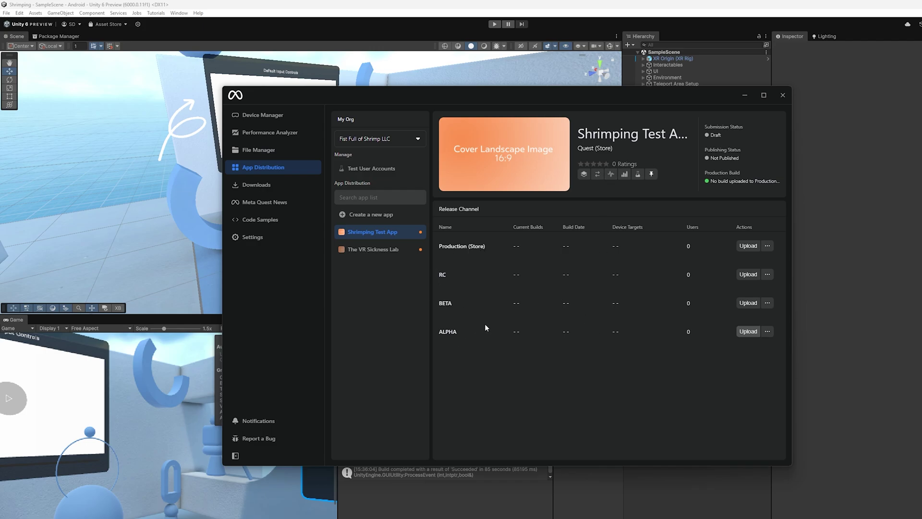
left_click(746, 331)
left_click(511, 343)
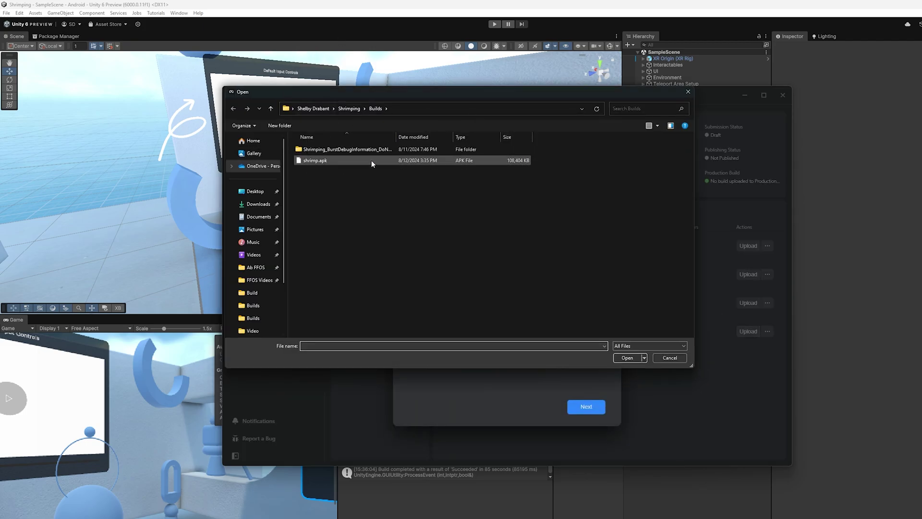
left_click(371, 160)
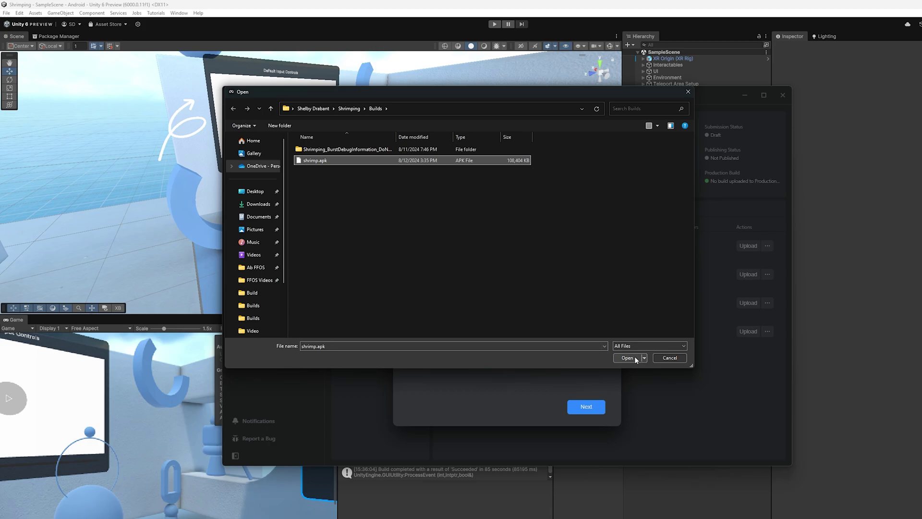
left_click(628, 358)
left_click(586, 406)
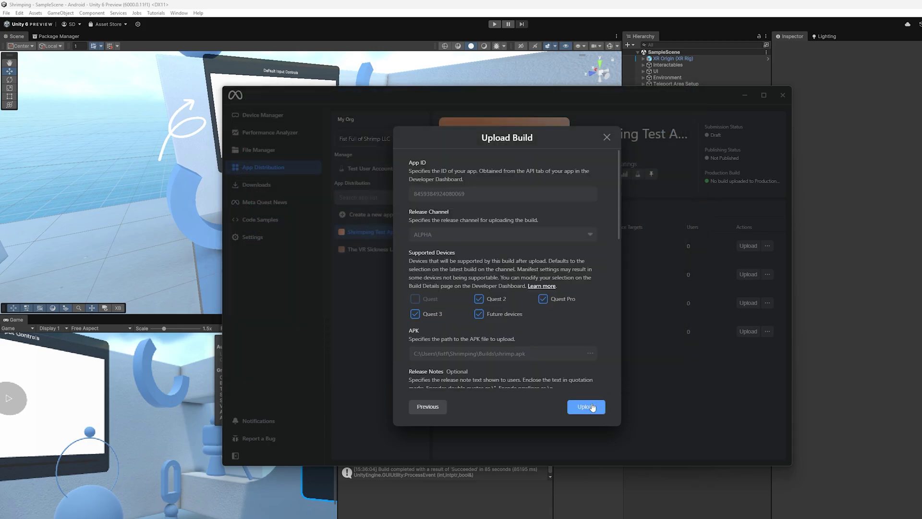
Review the upload settings and upload build 0.1 for Quest 2, Quest Pro and Quest 3.
scroll(473, 304, "down", 2)
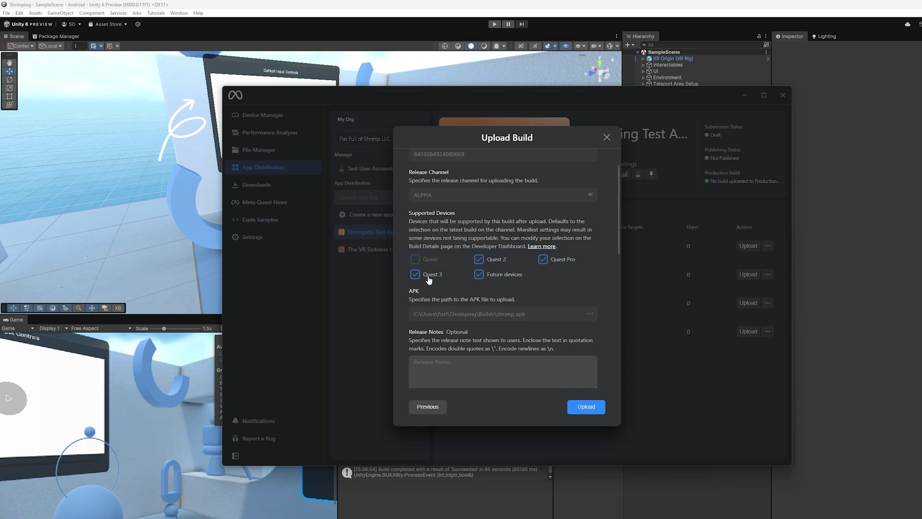
scroll(525, 301, "down", 8)
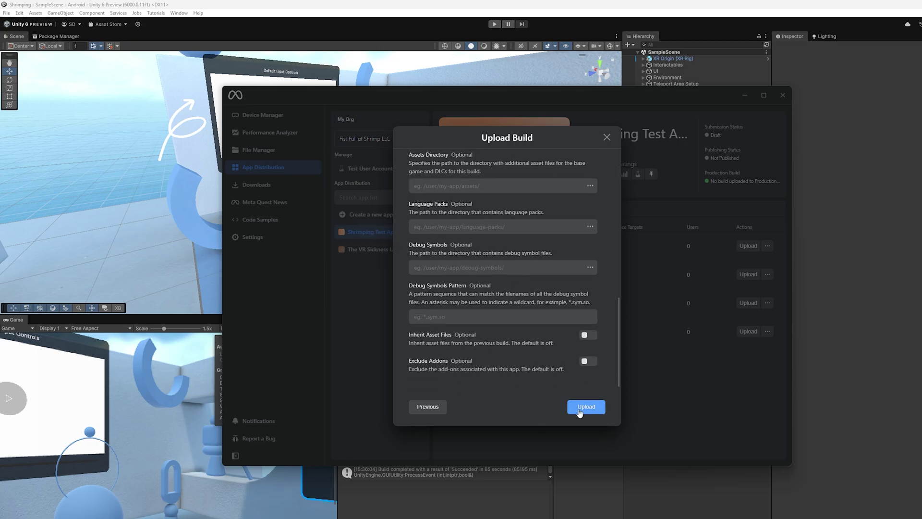
scroll(532, 366, "up", 7)
scroll(532, 366, "up", 3)
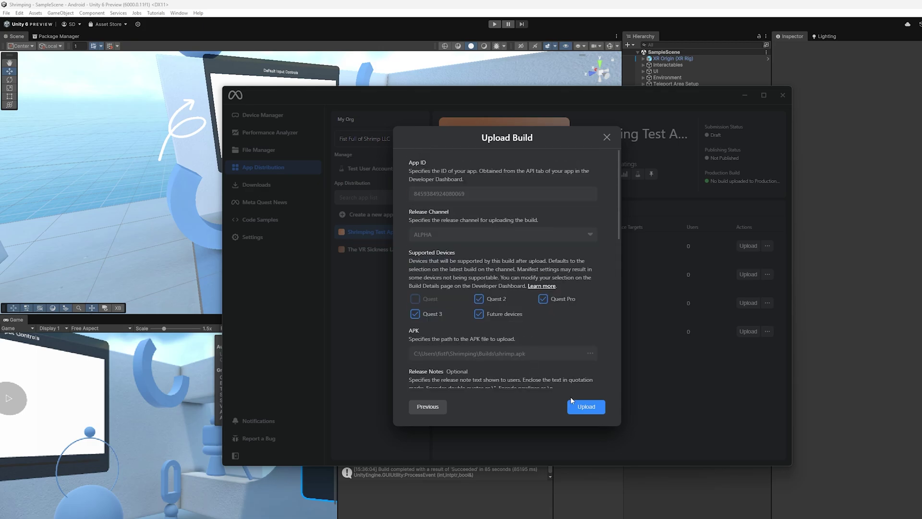
left_click(586, 407)
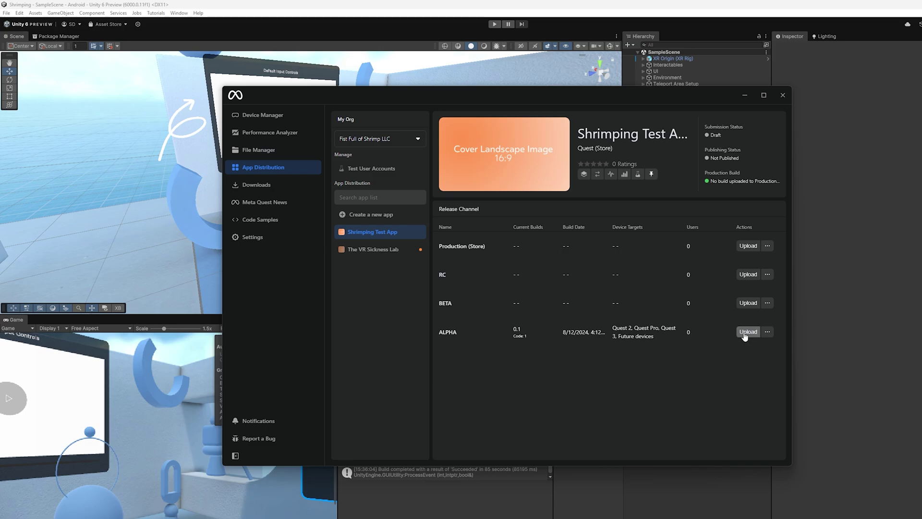
left_click(767, 332)
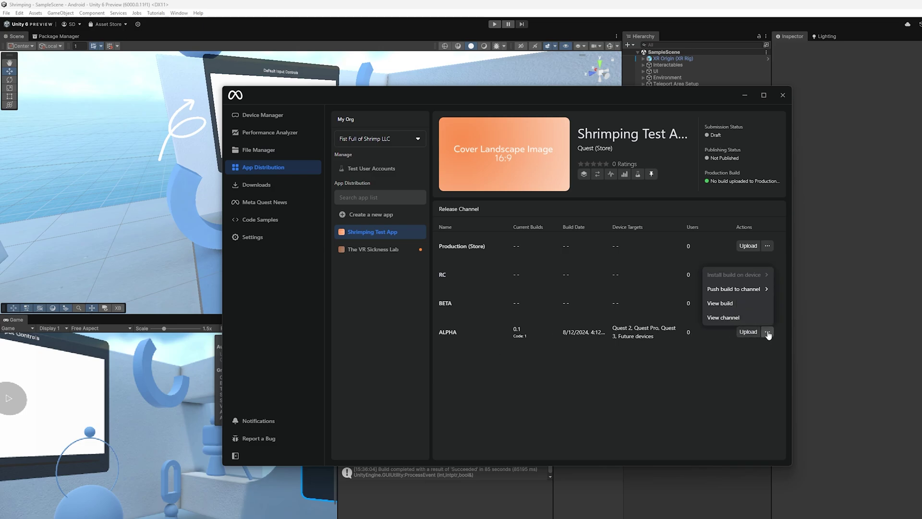
From build 0.1's page, self-certify its age group as Teens and adults (13+).
left_click(734, 305)
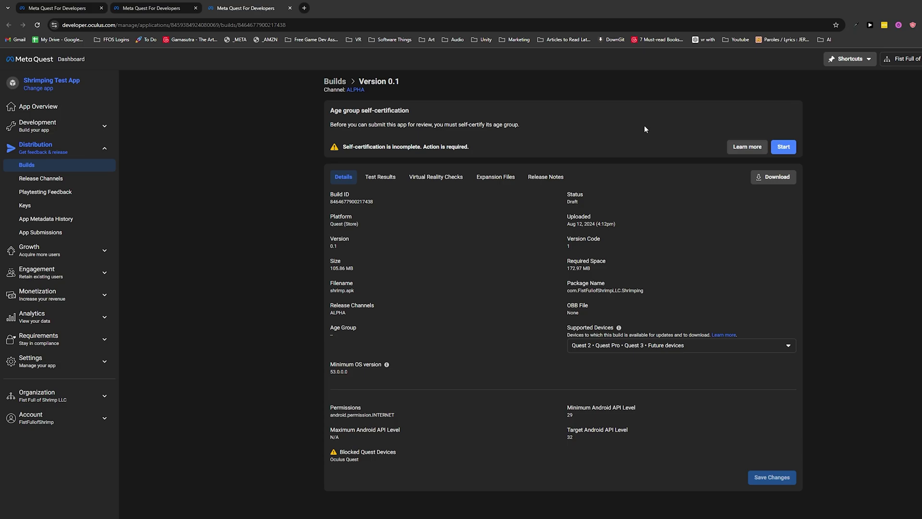
left_click(783, 147)
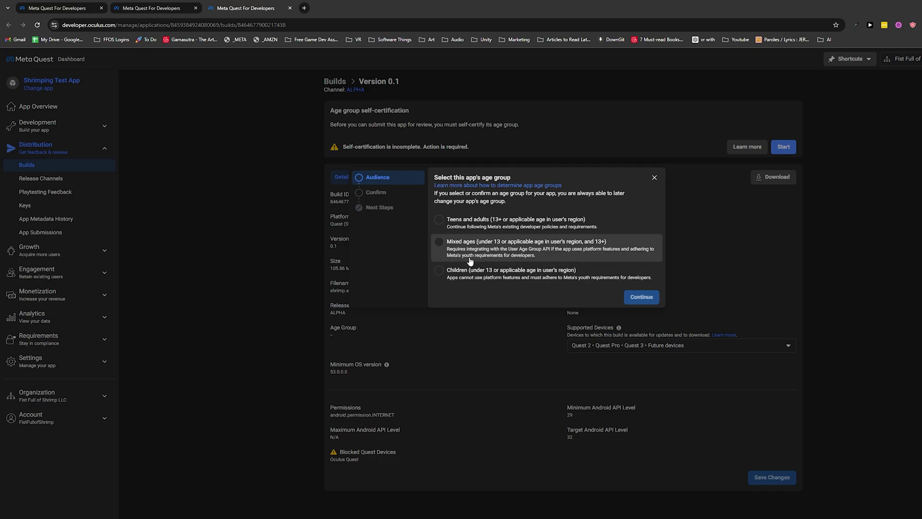
left_click(481, 221)
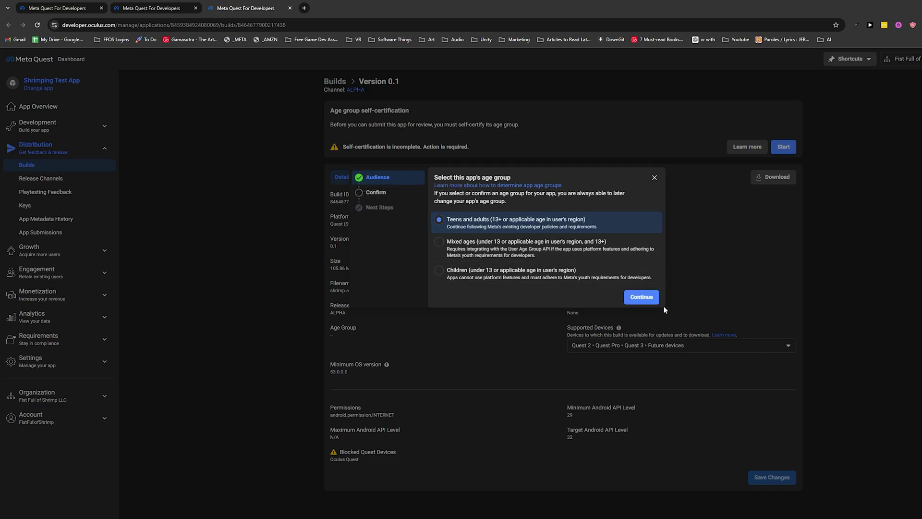
left_click(652, 299)
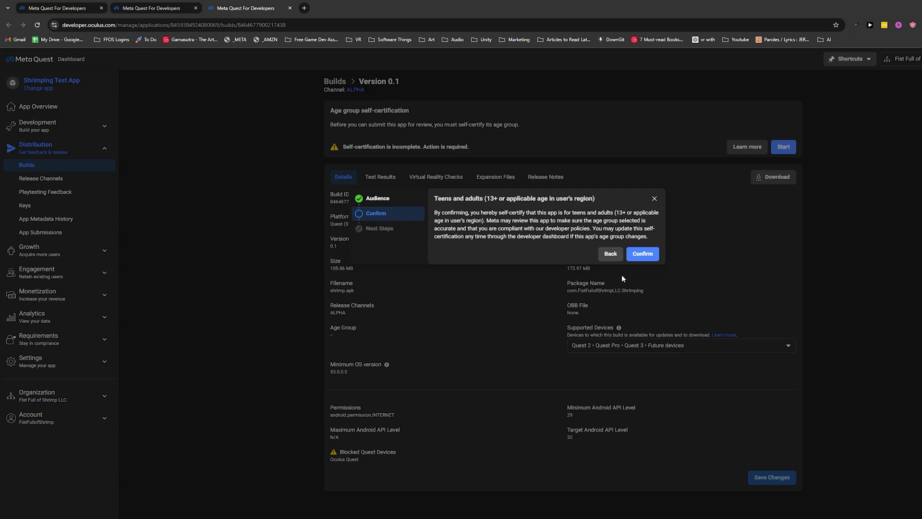
left_click(641, 255)
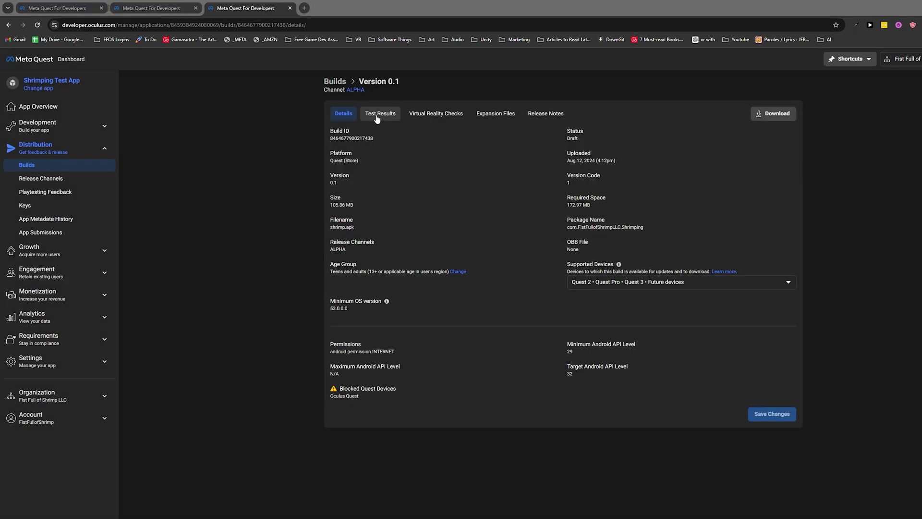
Review build 0.1's Test Results and Virtual Reality Checks, then return to Developer Hub.
left_click(378, 115)
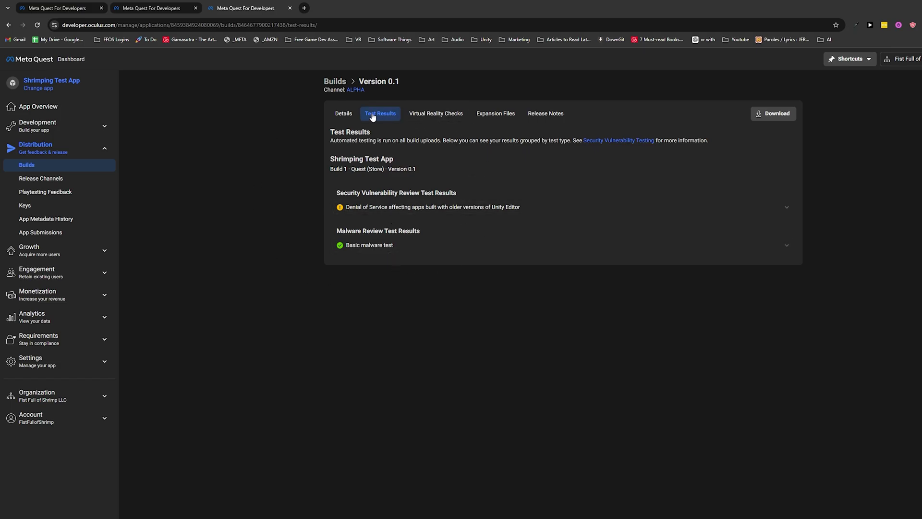
left_click(424, 118)
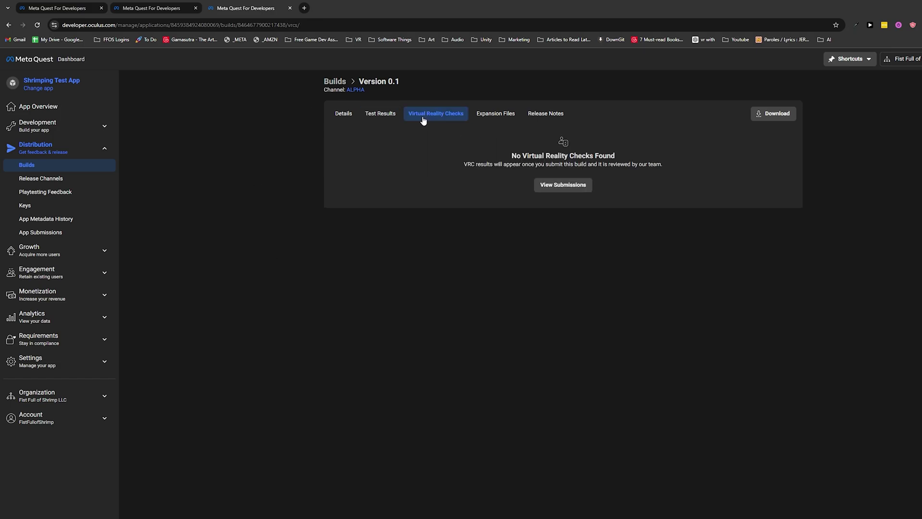
left_click(342, 114)
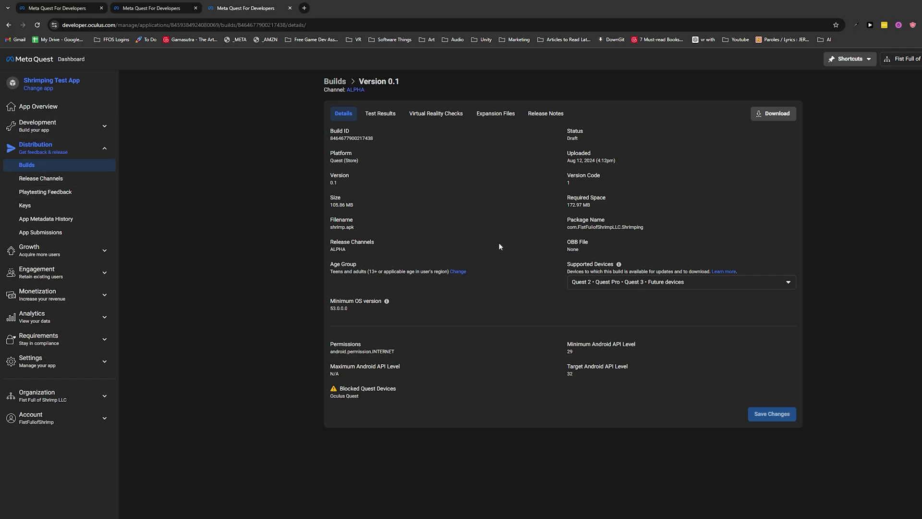
key("alt+Tab")
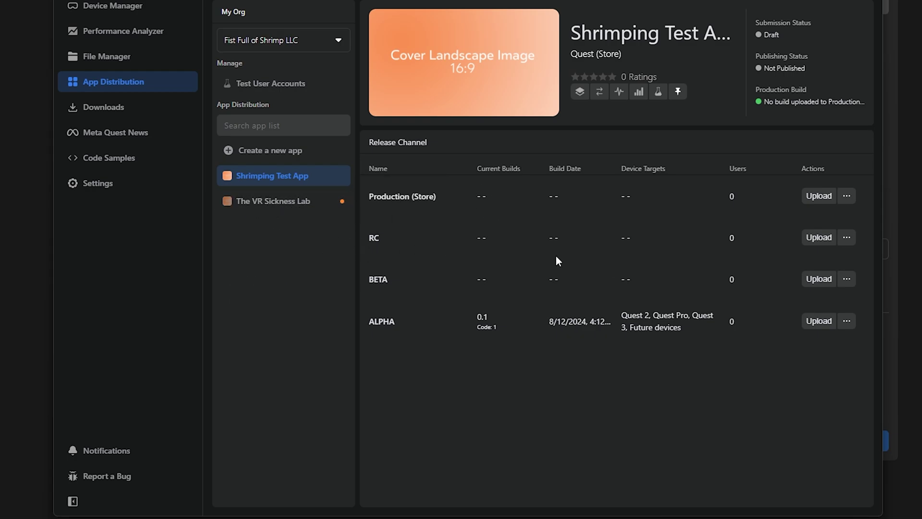
Copy build 0.1 from the ALPHA channel to Production (Store).
left_click(847, 321)
mouse_move(803, 246)
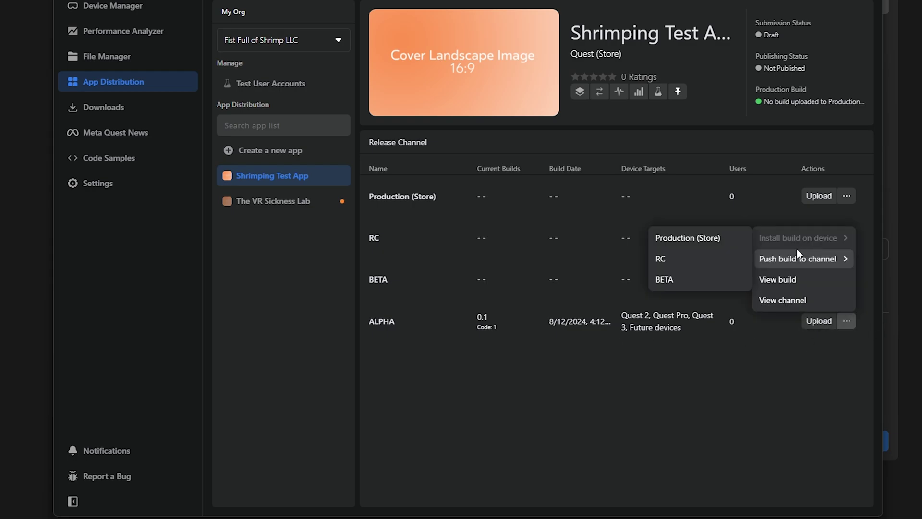
left_click(732, 238)
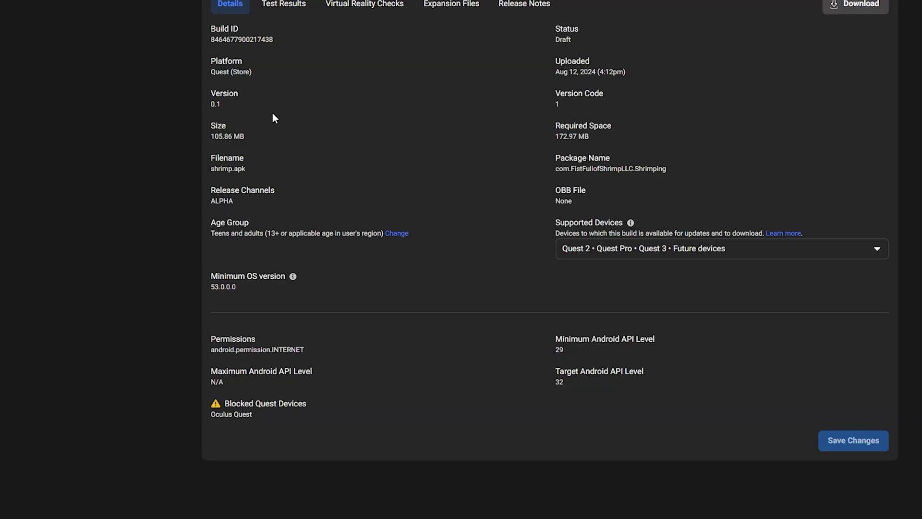
left_click(286, 6)
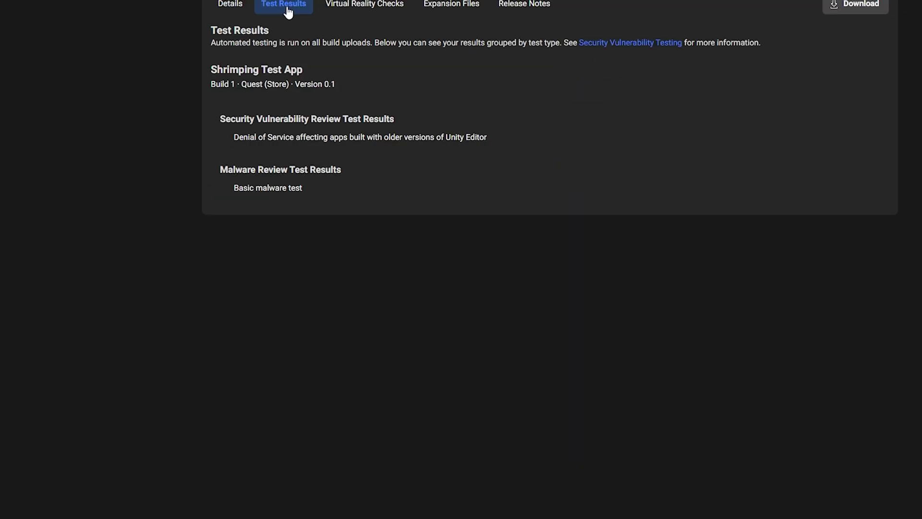
left_click(341, 8)
left_click(524, 5)
left_click_drag(224, 4, 253, 11)
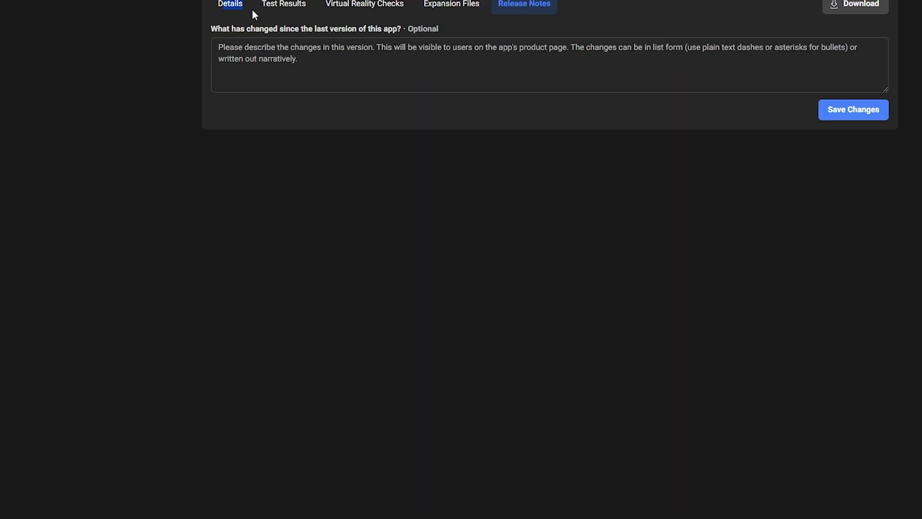
left_click(230, 6)
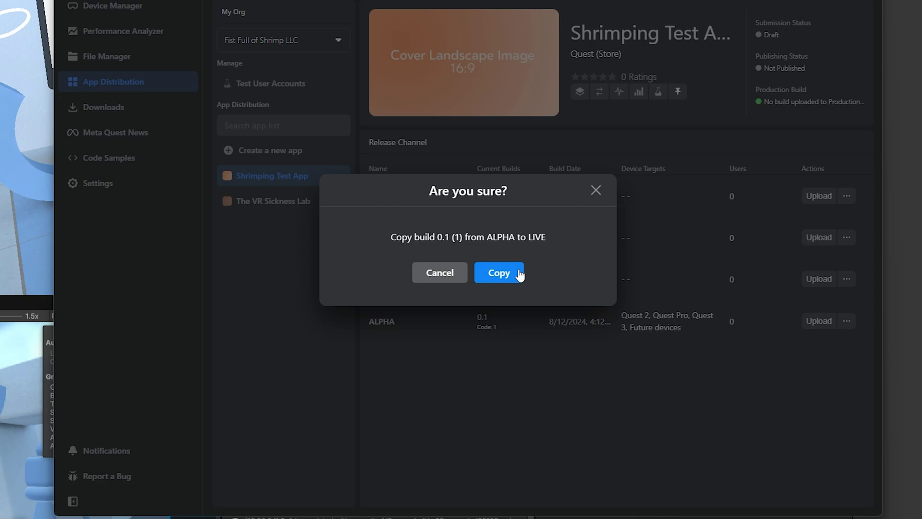
left_click(519, 274)
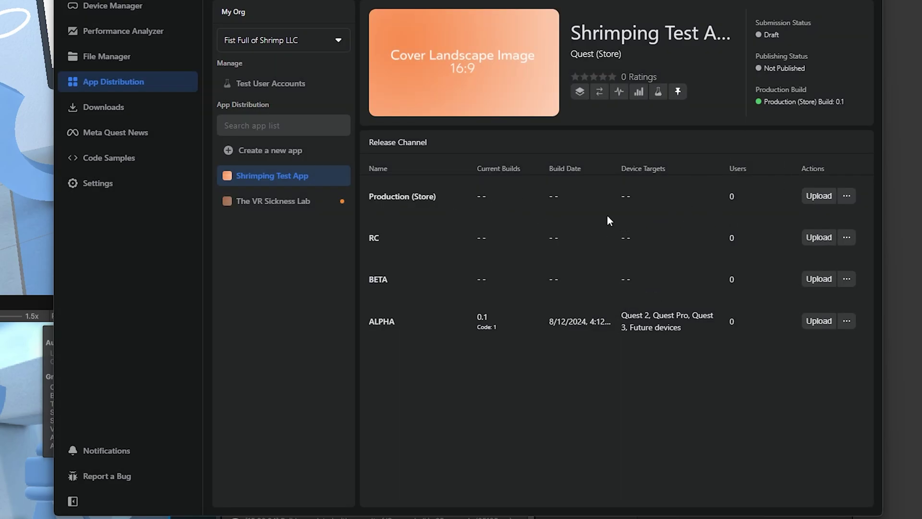
Open the Production (Store) channel's page in the developer dashboard.
left_click(286, 204)
left_click(282, 186)
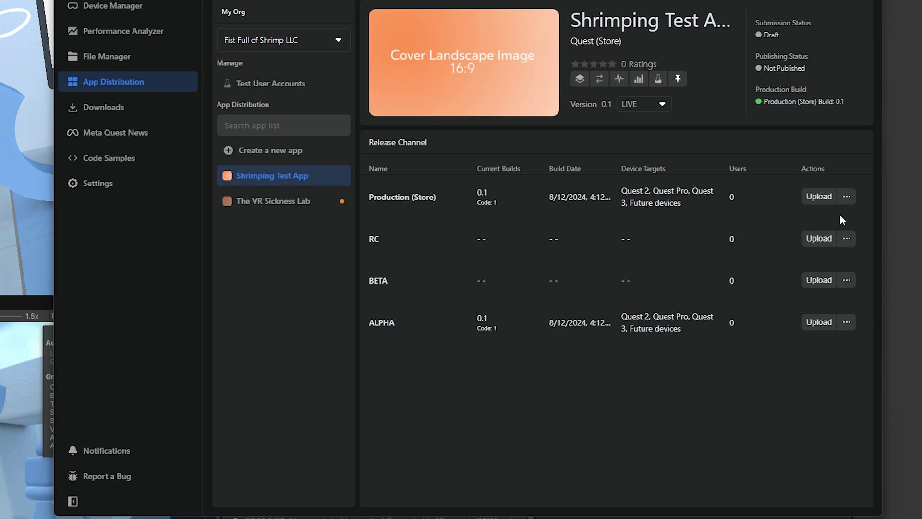
left_click(848, 201)
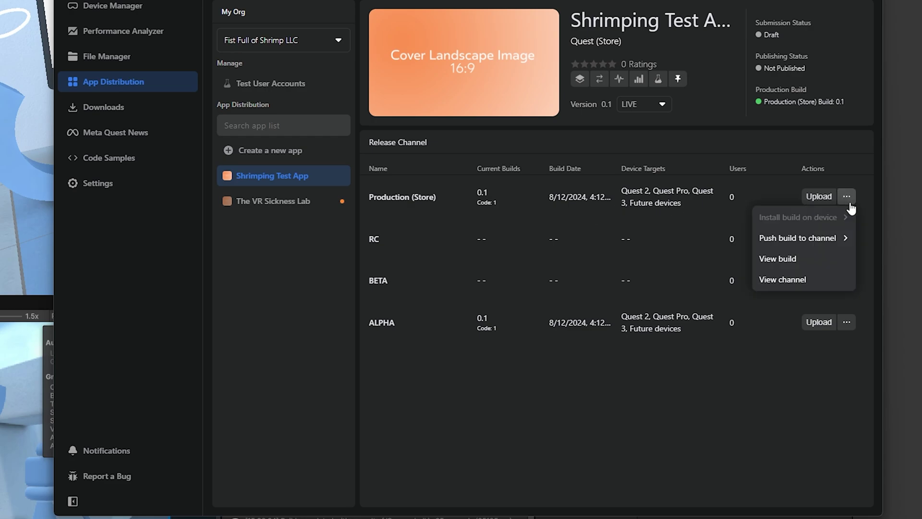
left_click(800, 279)
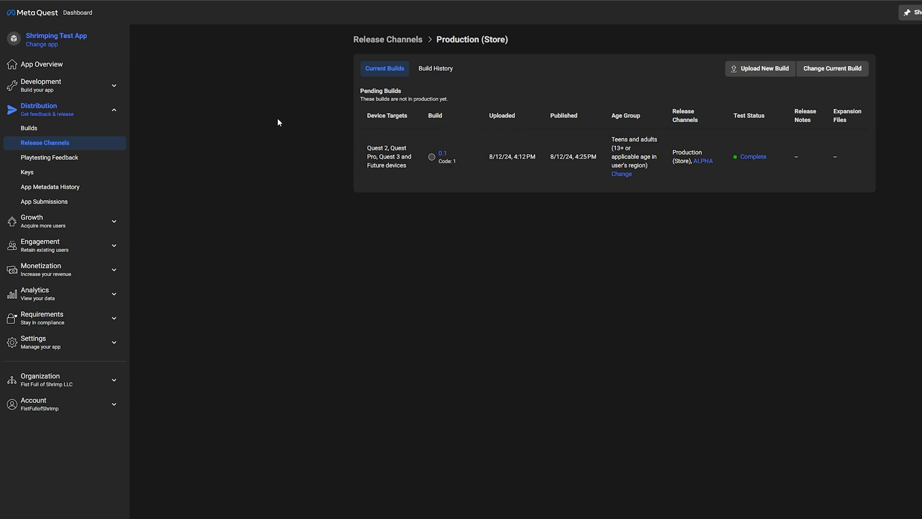
Open the v1 submission and look over its Submission form fields.
left_click(72, 201)
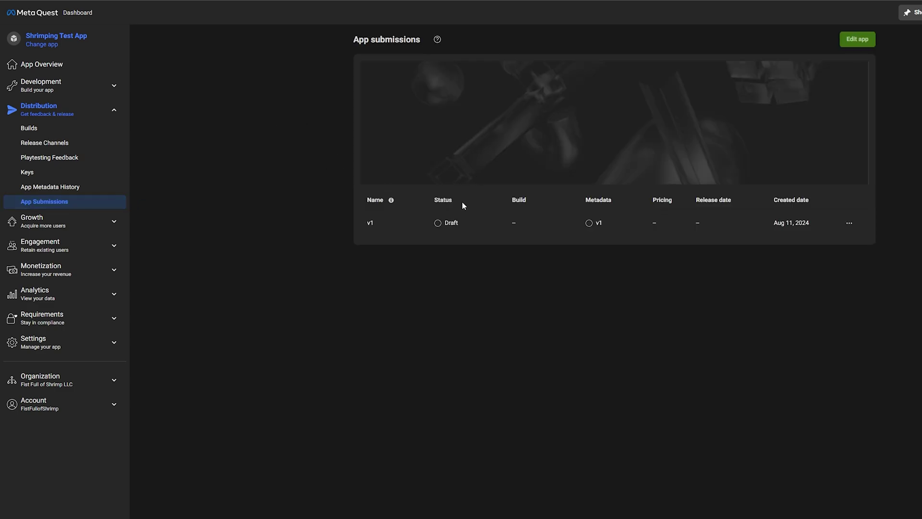
left_click(547, 223)
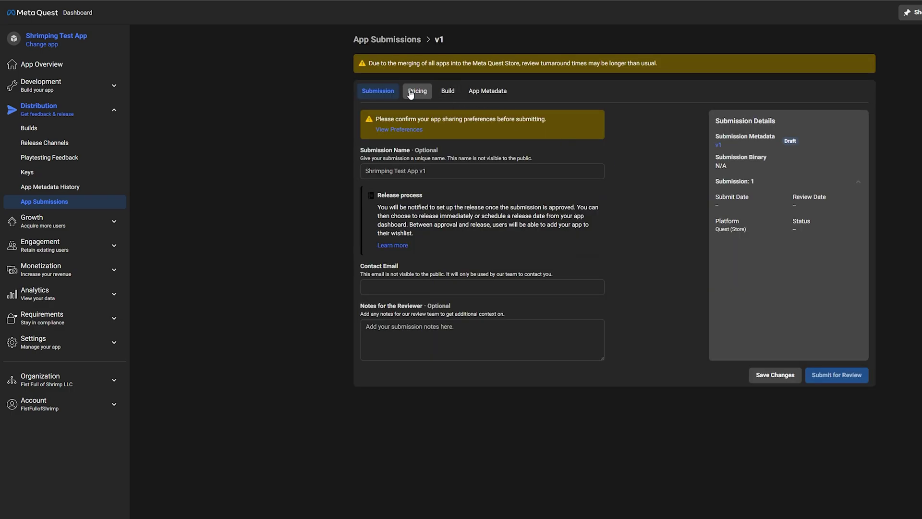
left_click(409, 92)
left_click(378, 91)
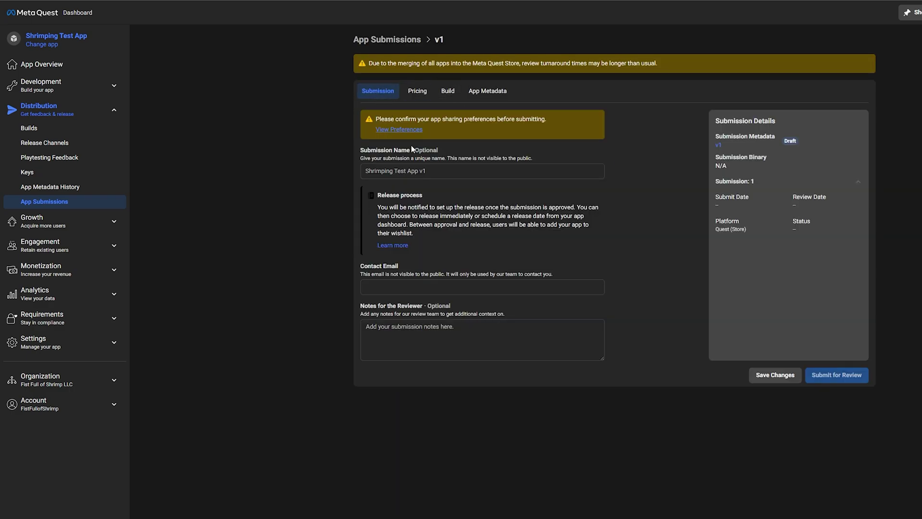
left_click(393, 285)
left_click(461, 348)
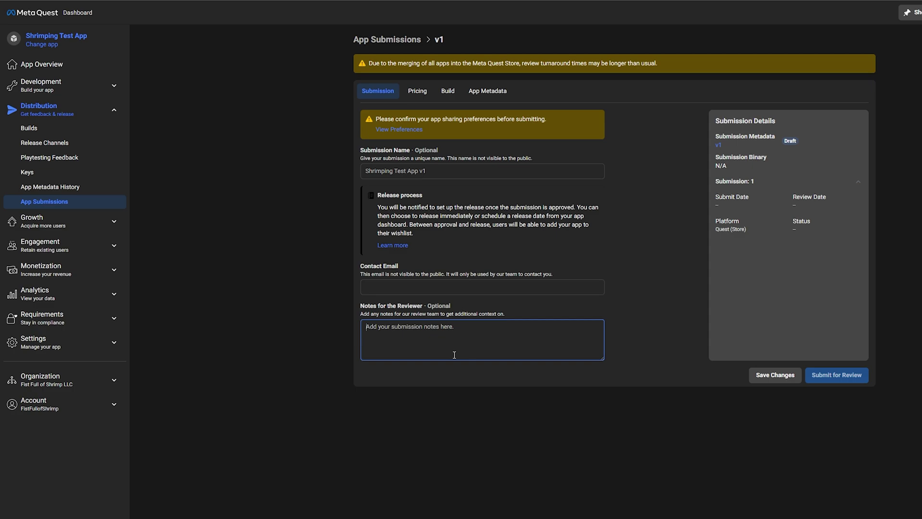
Check the Pricing listing type options, then show the Build section.
left_click(414, 92)
left_click(403, 147)
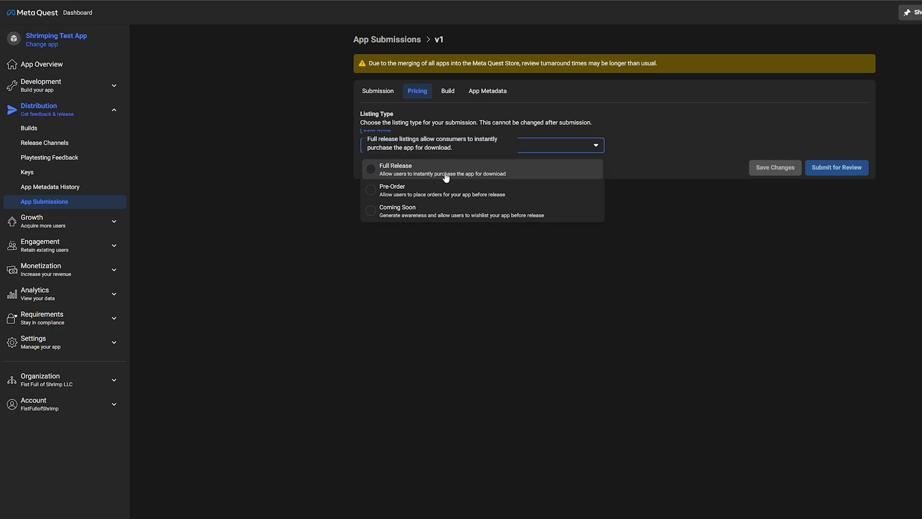
left_click(446, 92)
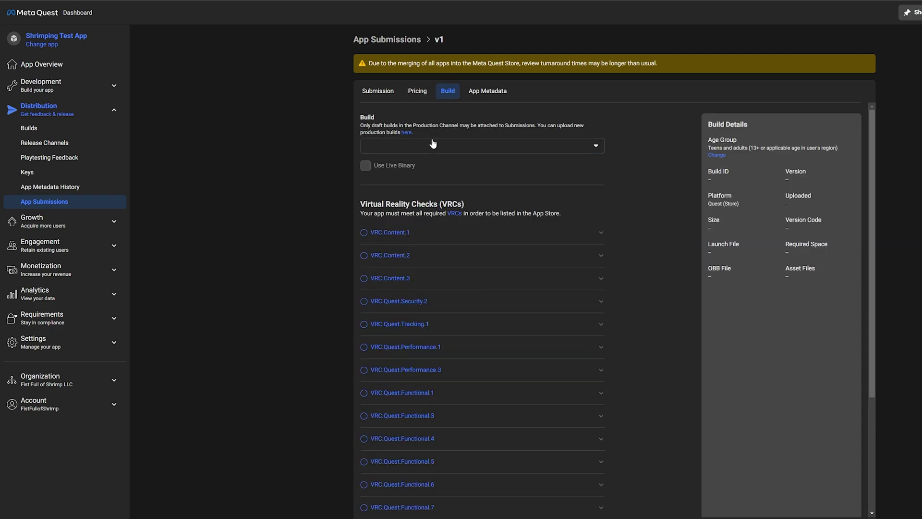
Attach build 0.1 to submission v1, stay on the page, and open App Metadata.
left_click(432, 146)
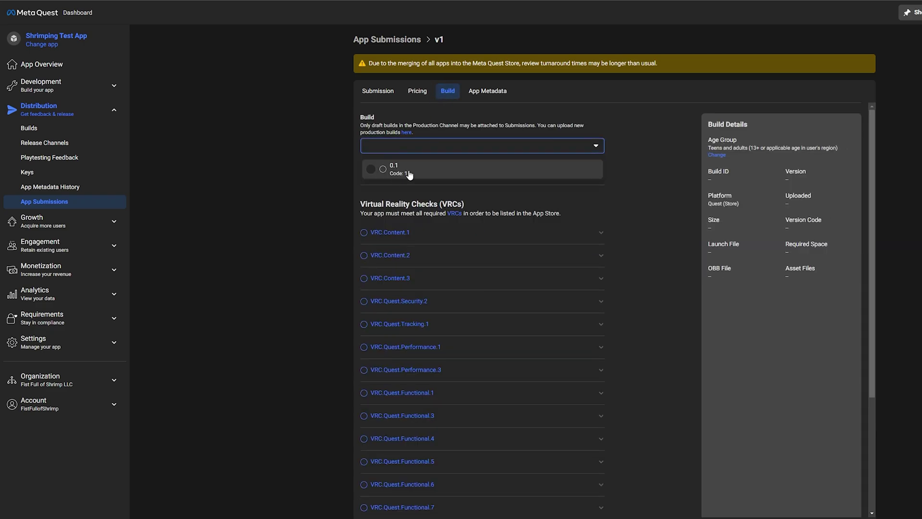
left_click(408, 172)
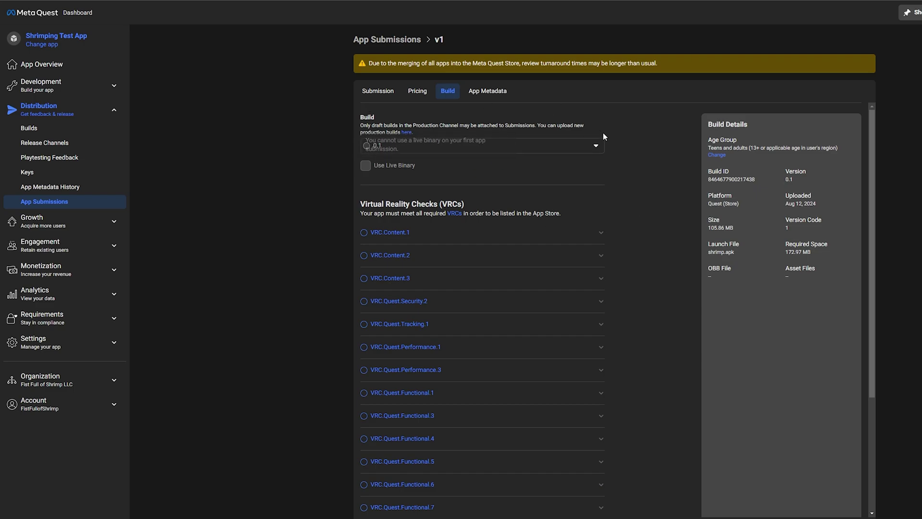
left_click(483, 96)
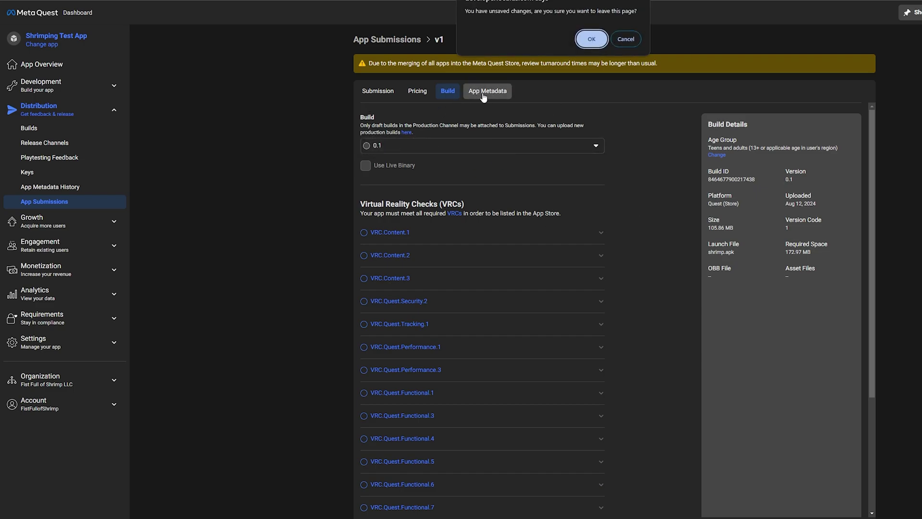
left_click(626, 40)
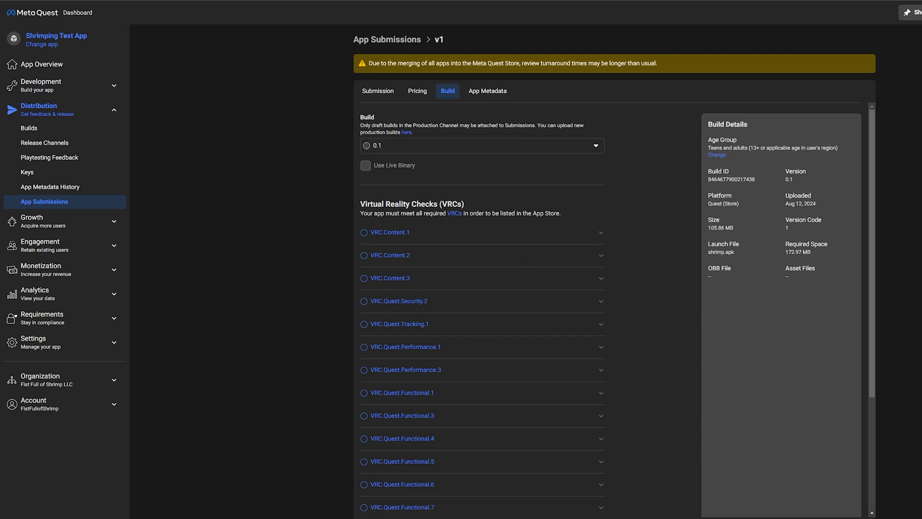
left_click(498, 94)
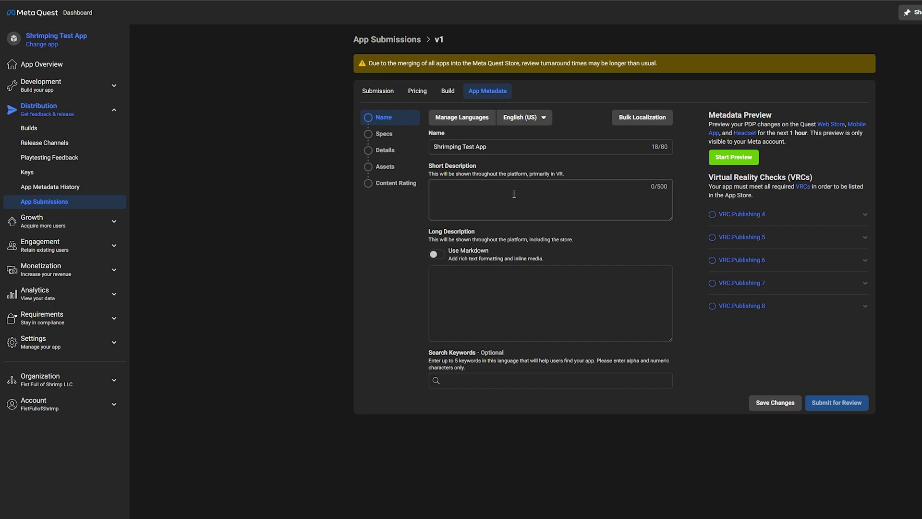
Set Early Access to Enable in the Specs form, then move on to Details.
scroll(513, 194, "down", 1)
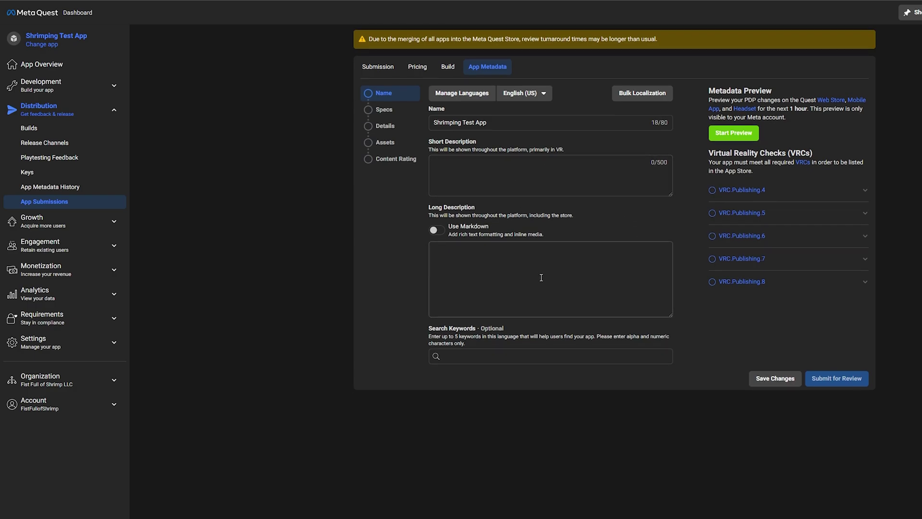
left_click(398, 115)
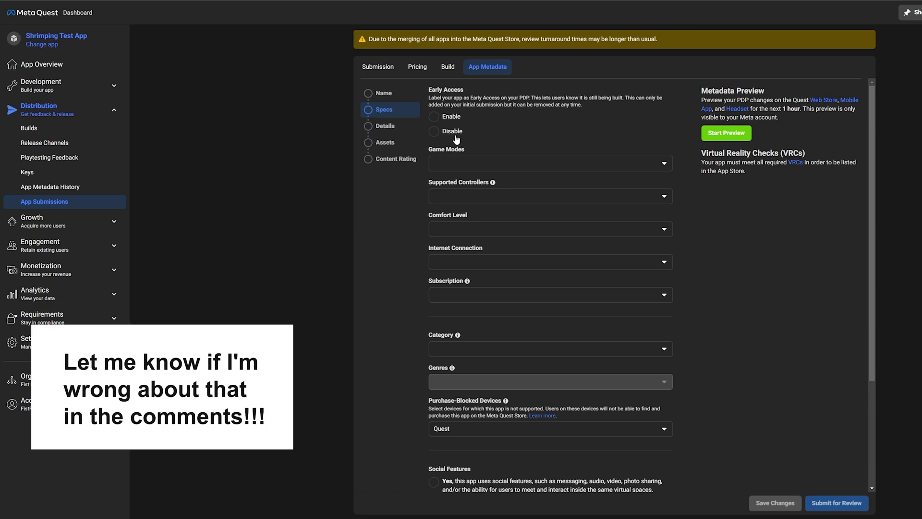
left_click(434, 116)
left_click(512, 164)
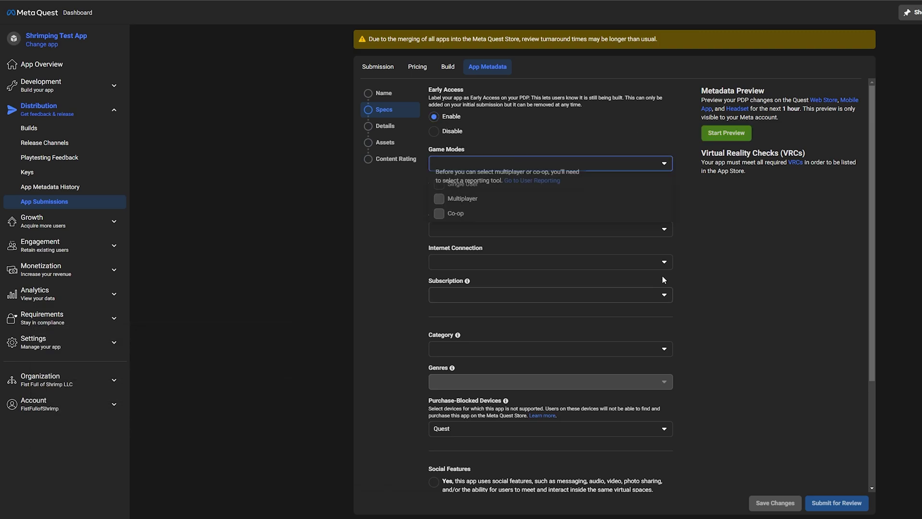
left_click(765, 224)
scroll(583, 217, "down", 3)
scroll(576, 228, "down", 1)
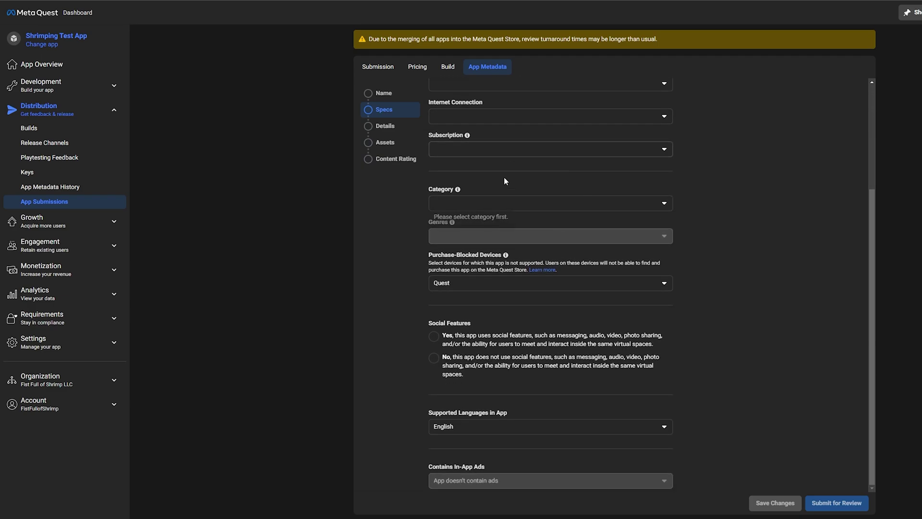
left_click(390, 127)
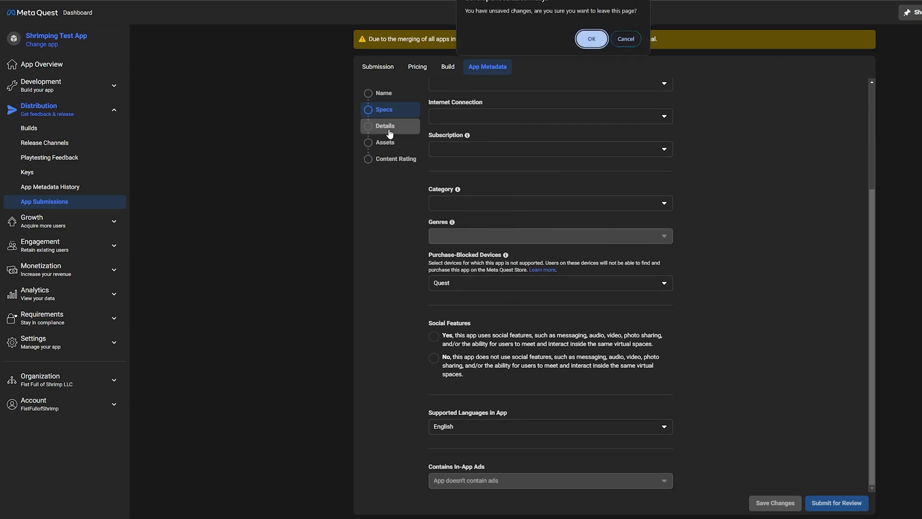
Leave Specs without saving, browse Assets, and open Content Rating.
left_click(591, 39)
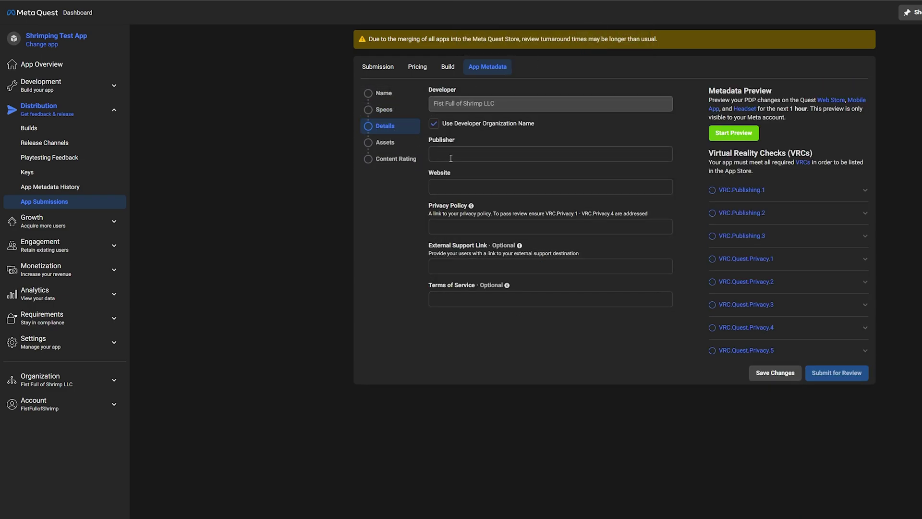
left_click(385, 142)
scroll(512, 172, "down", 10)
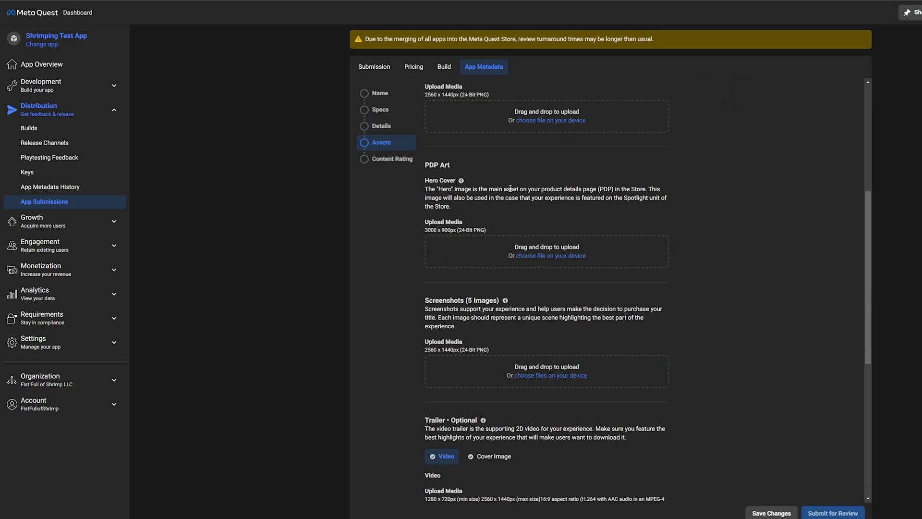
scroll(560, 321, "up", 11)
left_click(400, 191)
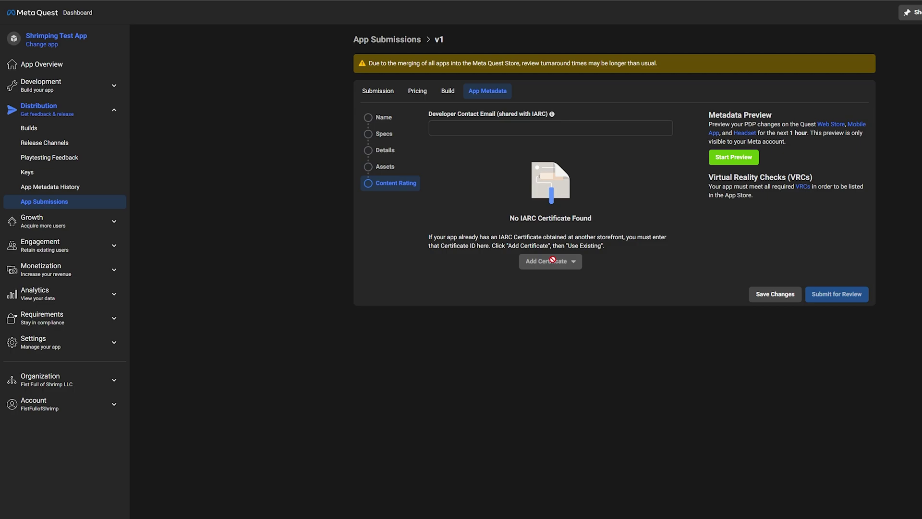
Enter the developer contact email and check the Add Certificate options.
left_click(483, 126)
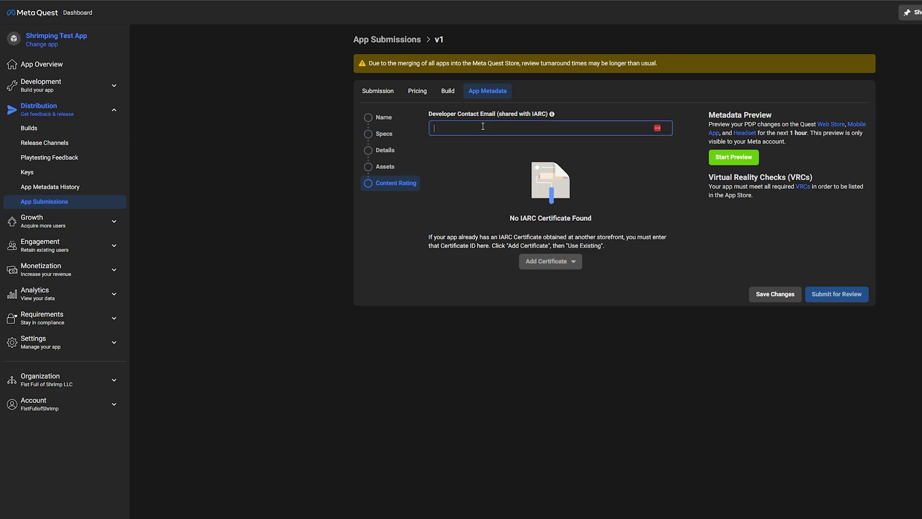
left_click(563, 264)
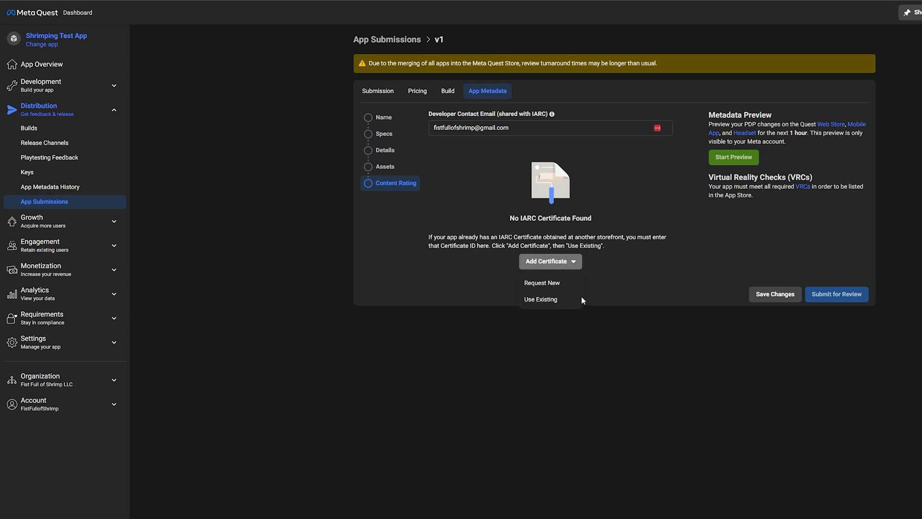
left_click(646, 245)
left_click(548, 261)
left_click(690, 271)
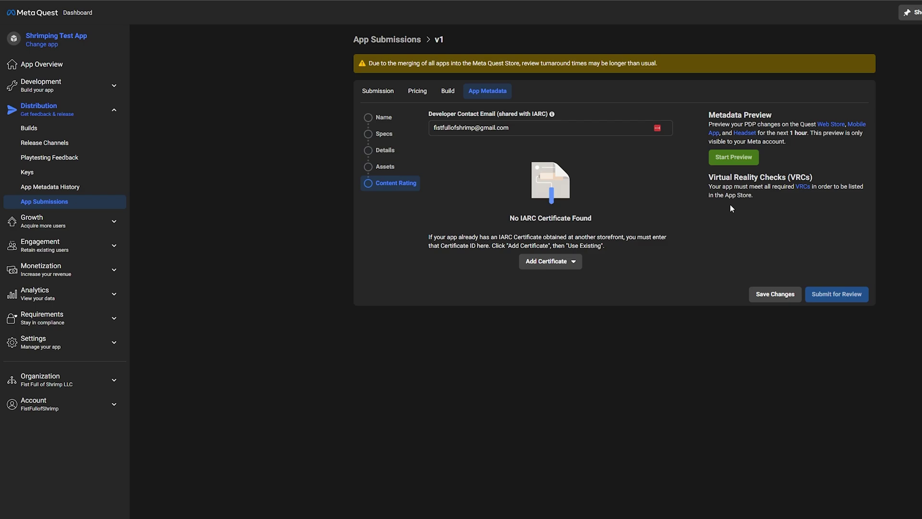
triple_click(557, 128)
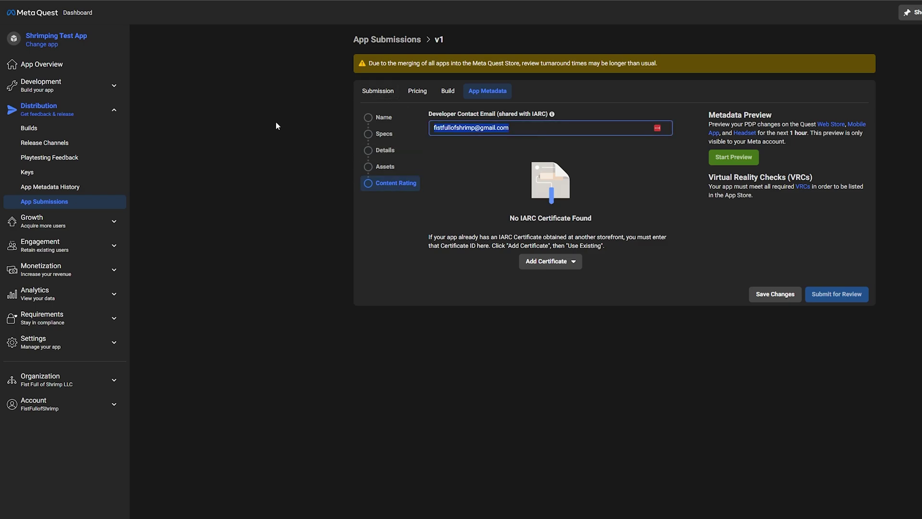
Clear the contact email and revisit the Build, App Metadata and Pricing sections.
key("BackSpace")
left_click(442, 91)
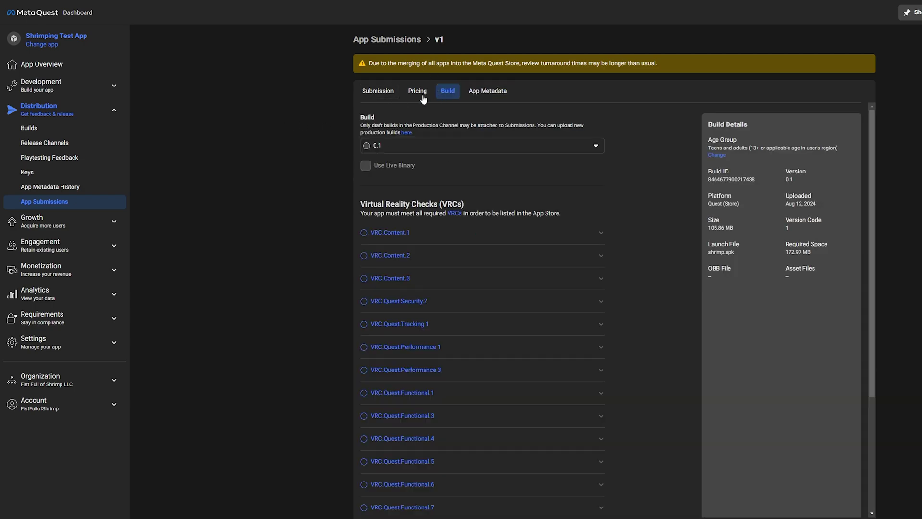
left_click(501, 99)
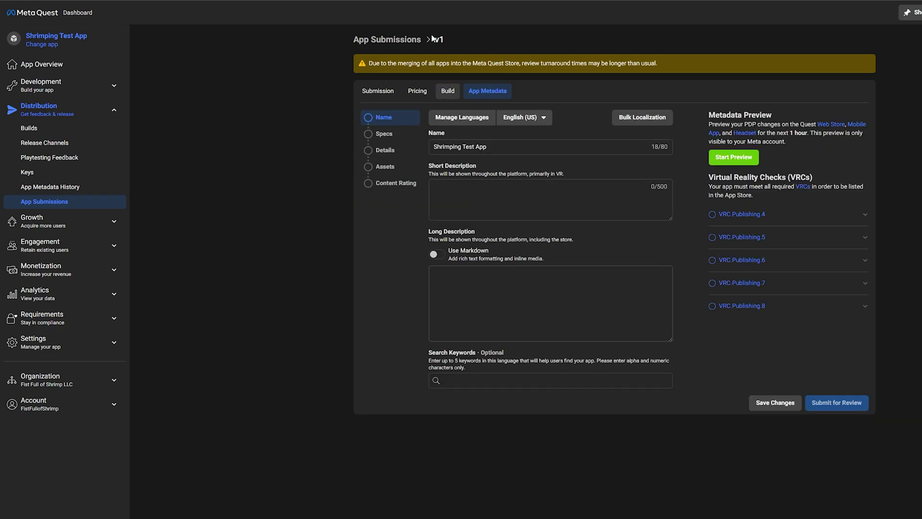
left_click(417, 92)
left_click(416, 146)
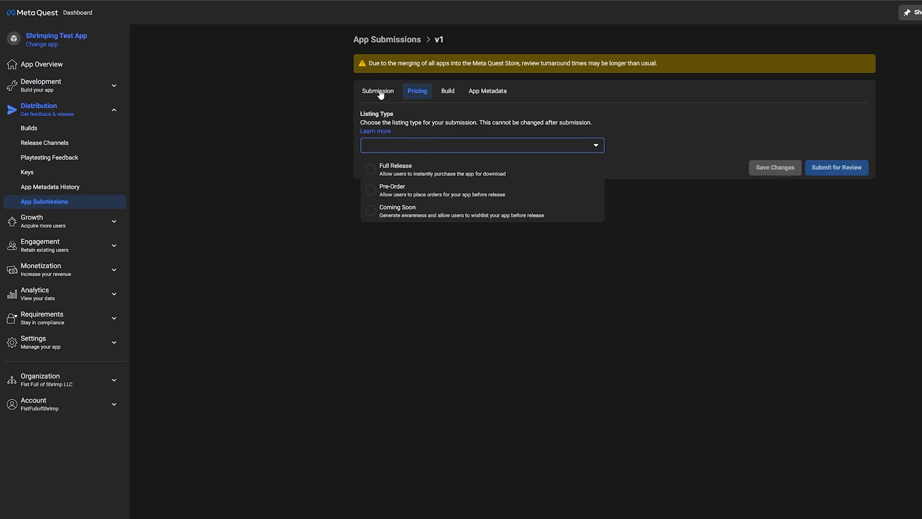
Return to the Submission overview listing build v0.1 as the draft binary.
left_click(364, 92)
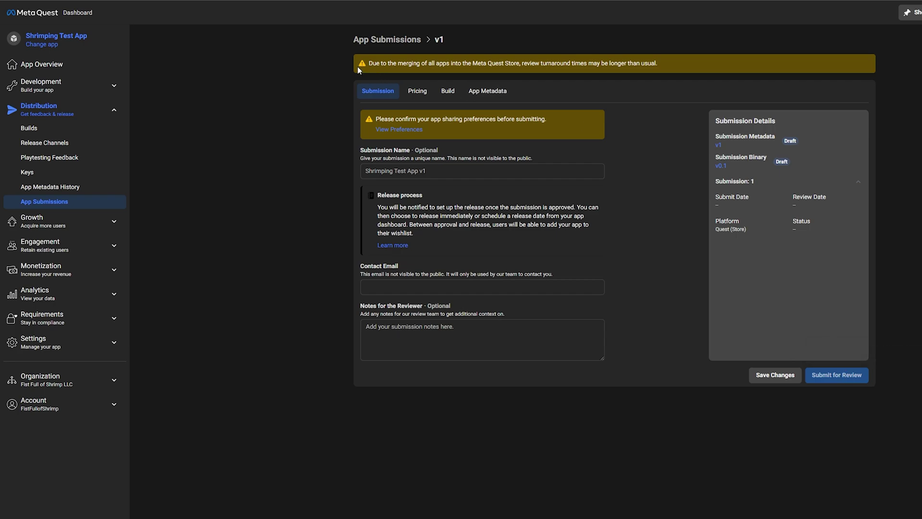
left_click_drag(373, 63, 696, 67)
left_click(695, 67)
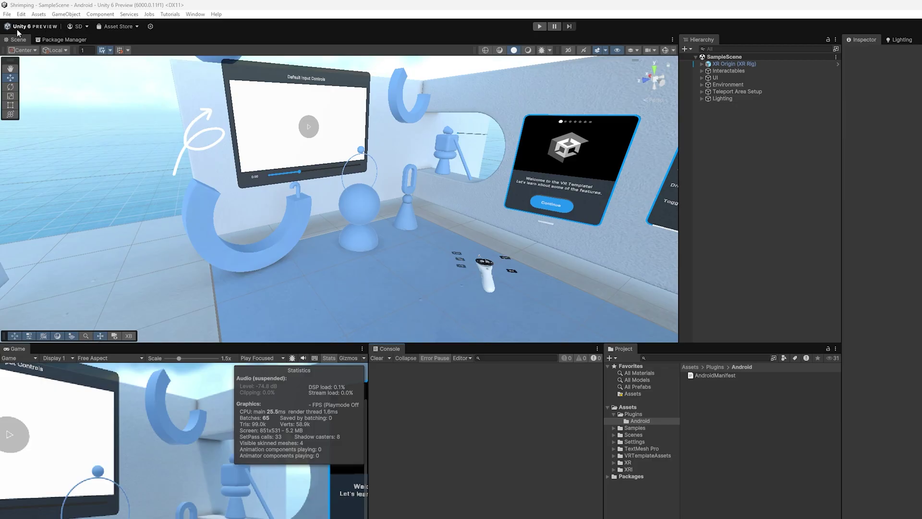
Open Project Settings on Player and scroll to Identification (Version 0.1, Bundle Version Code 1).
left_click(23, 17)
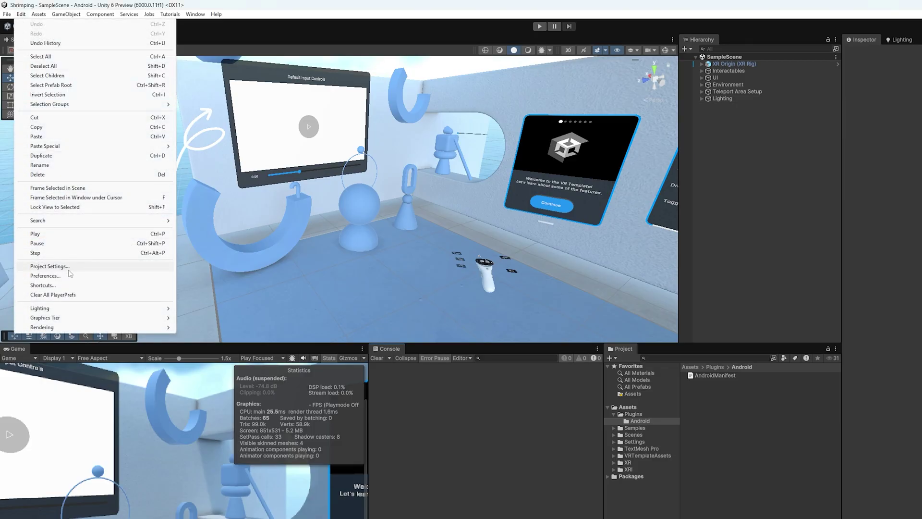
left_click(43, 264)
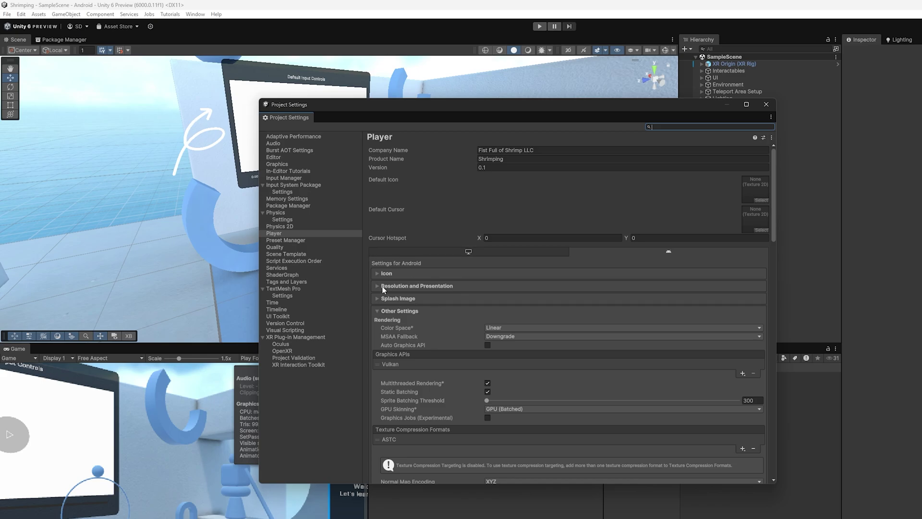
scroll(497, 356, "down", 15)
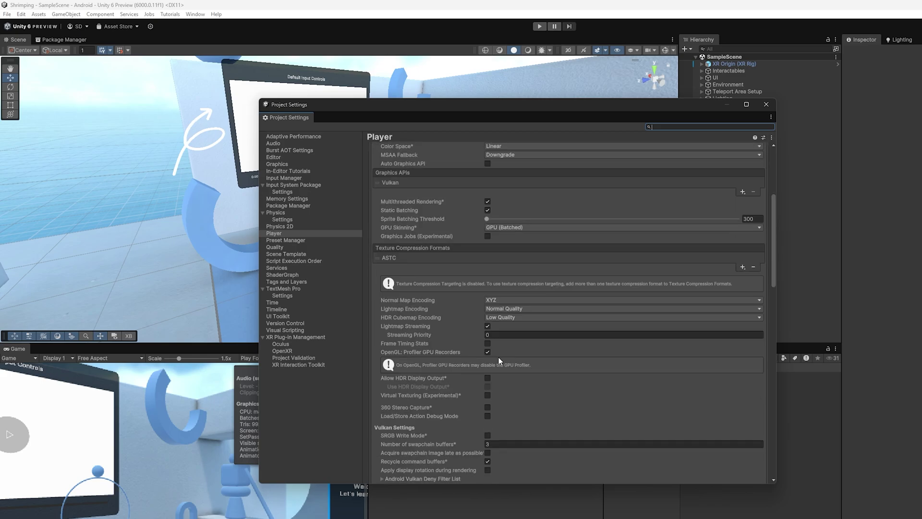